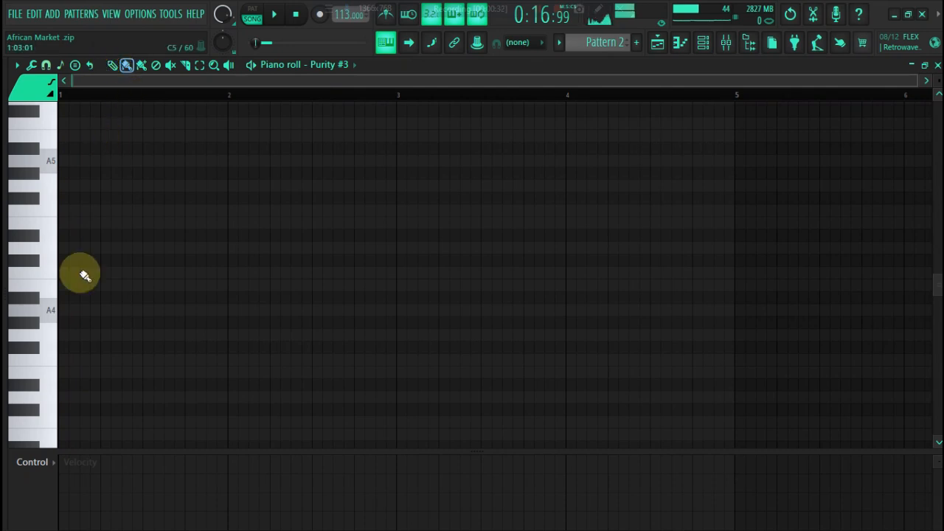
Draw an A4 note at the start of bar 1 and lengthen it to about 14 steps.
scroll(85, 275, up, 2)
click(74, 355)
key(space)
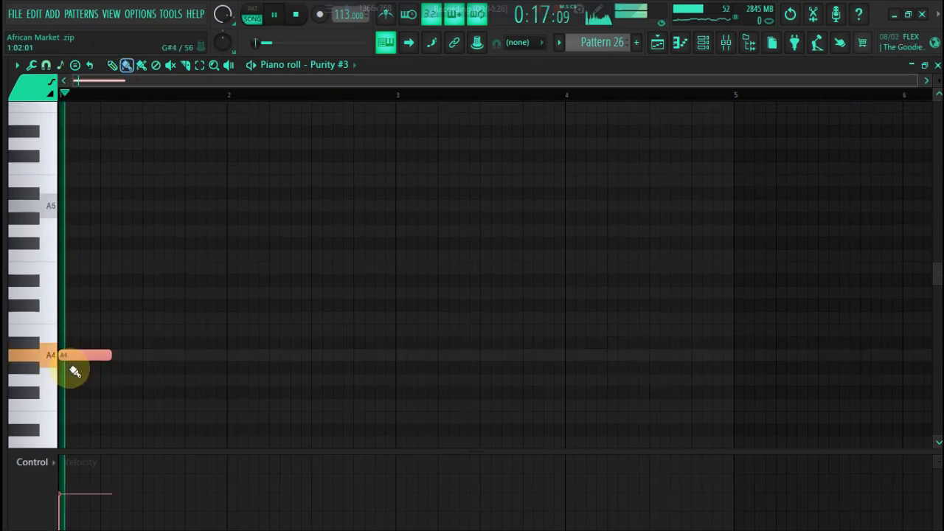
drag(108, 357, 204, 356)
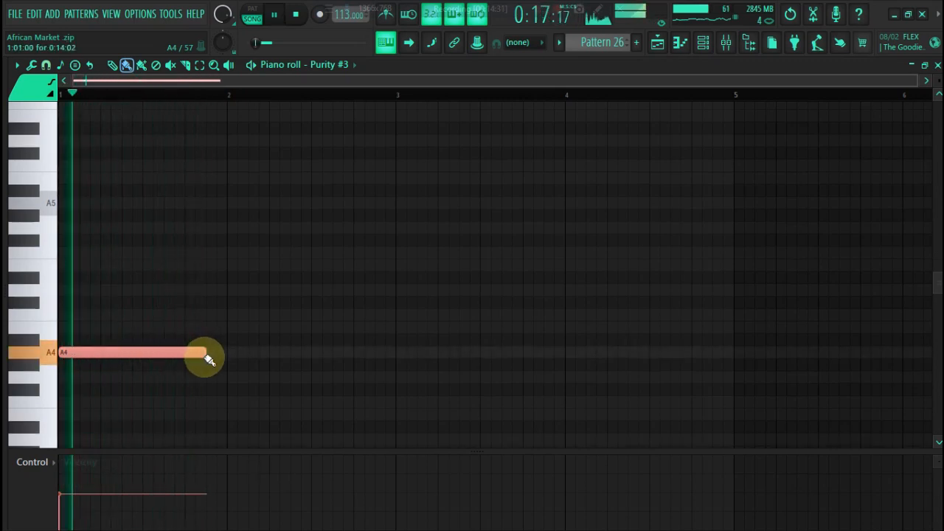
Add an E4 note from 1:15 to 3:07, followed by a C4 note reaching the end of bar 4, and stop playback.
scroll(206, 362, down, 3)
click(209, 342)
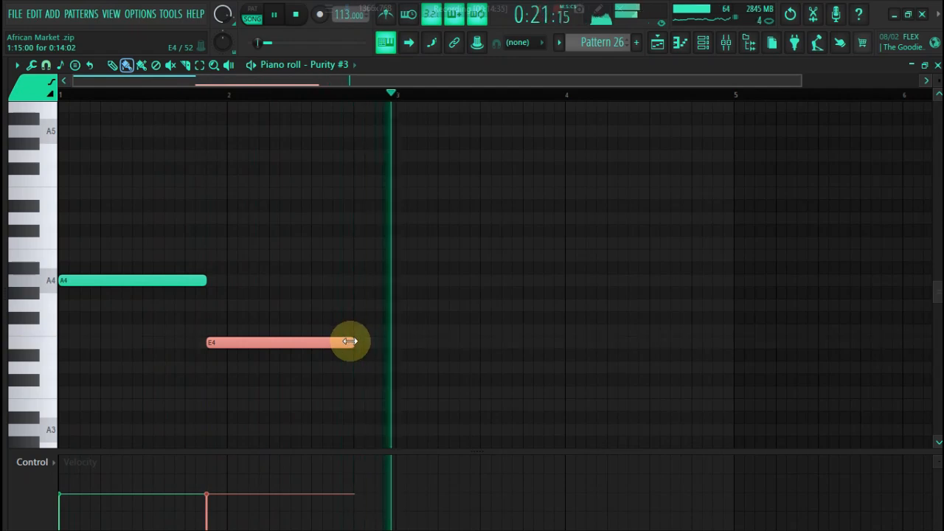
drag(350, 341, 445, 337)
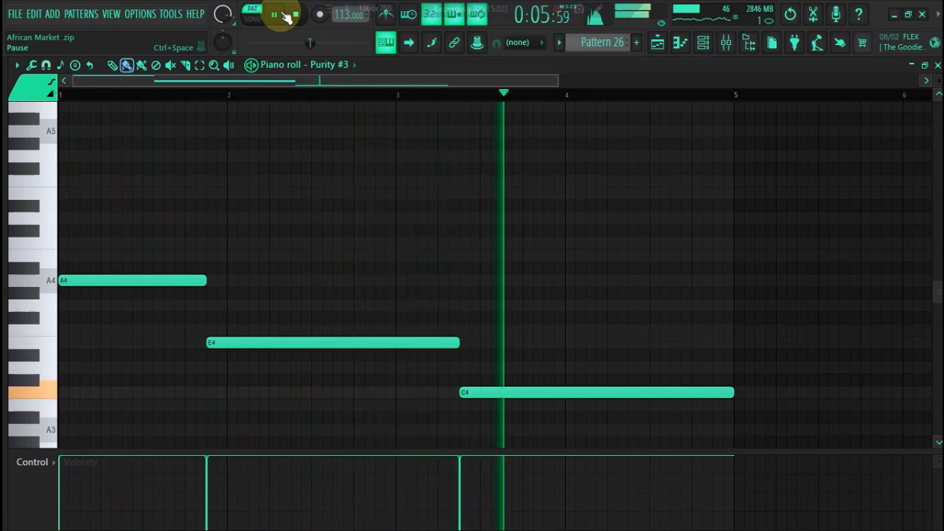
key(space)
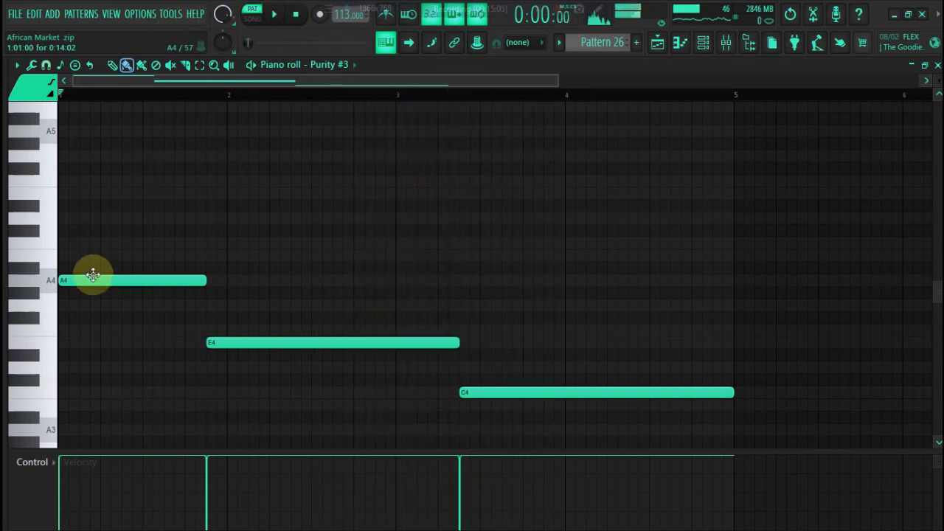
Build the first two triads by stacking C5 and E5 above the A4 note and G4 and B4 above the E4 note.
click(63, 244)
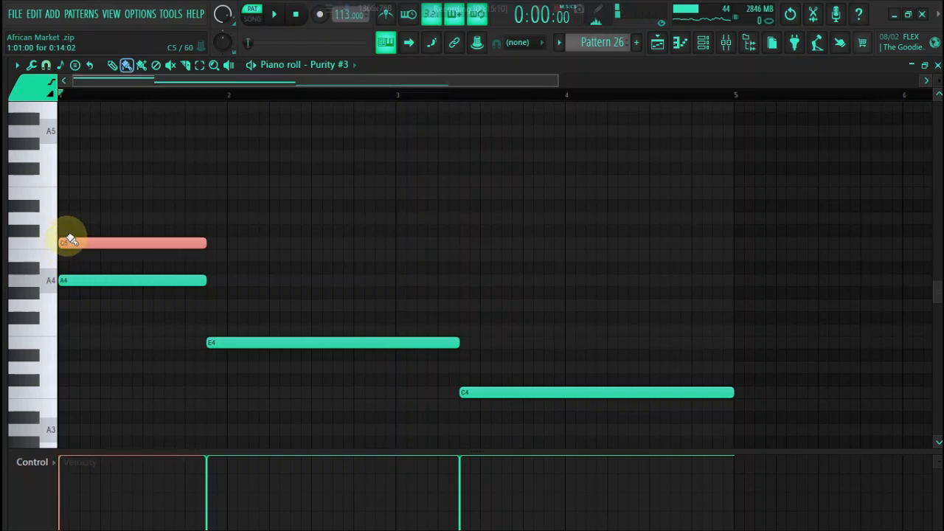
click(63, 194)
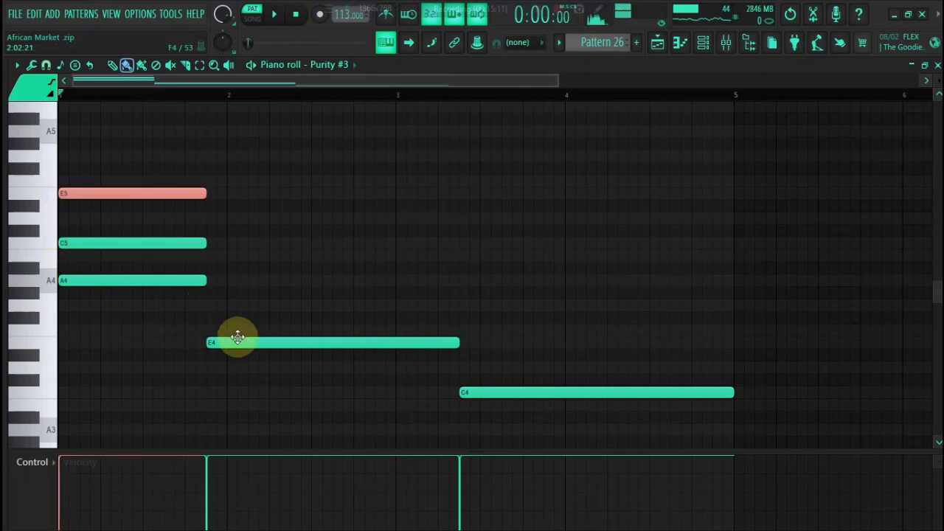
click(213, 306)
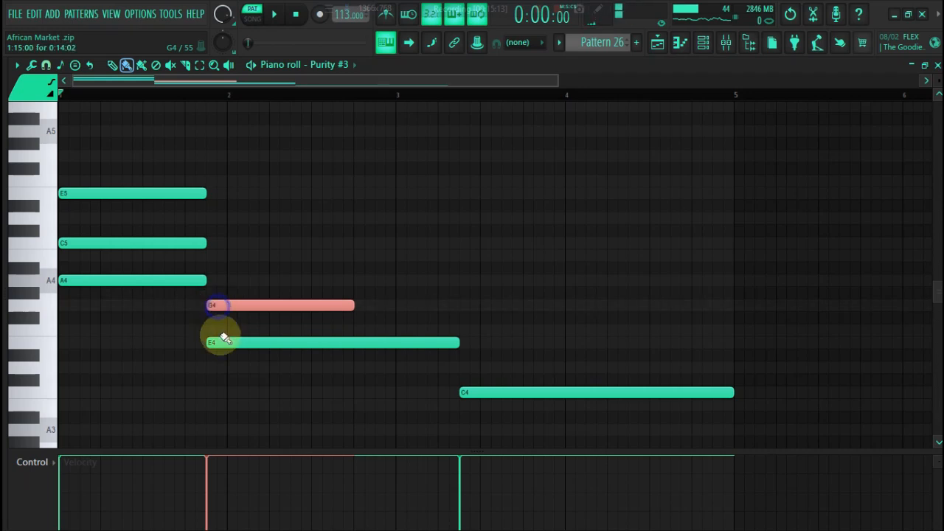
right_click(223, 305)
right_click(222, 332)
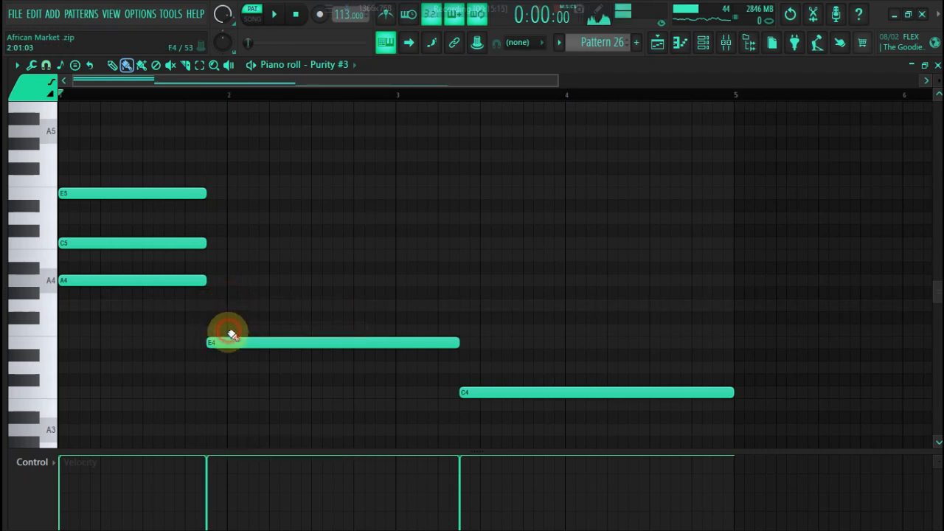
click(225, 341)
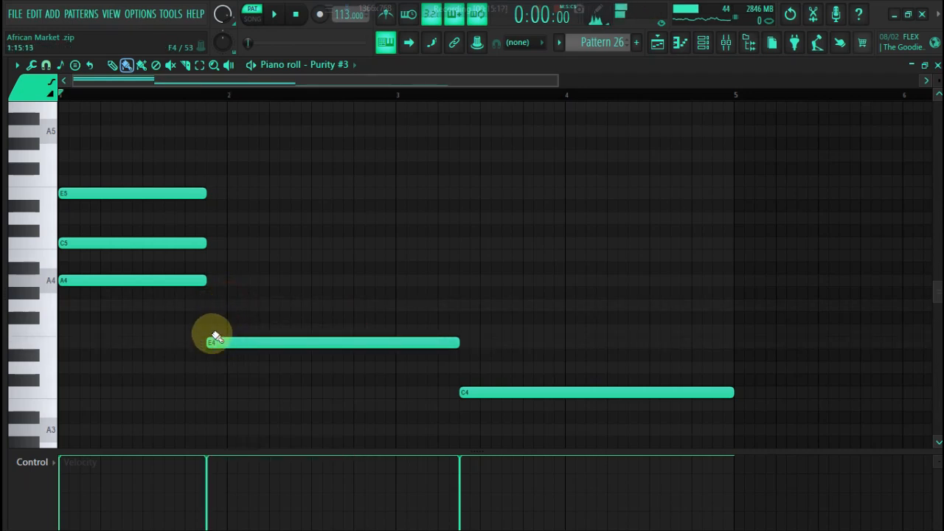
click(210, 306)
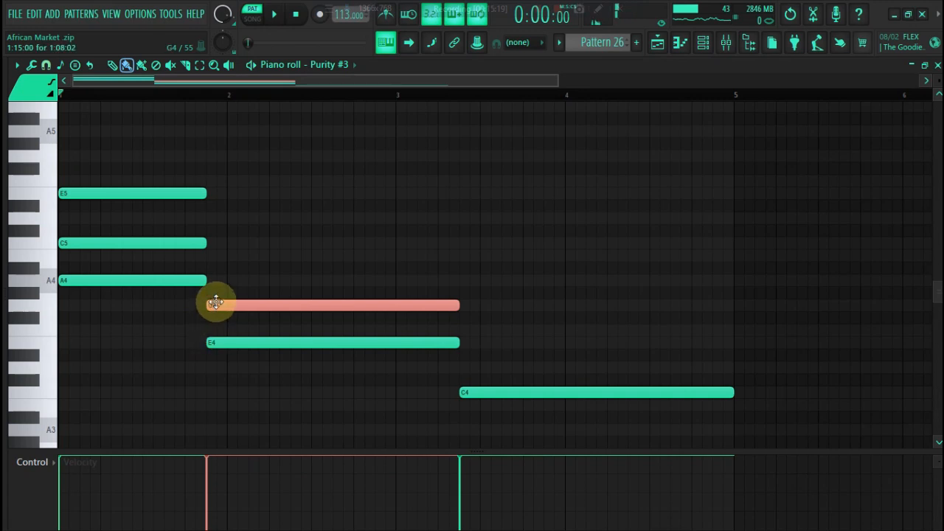
click(213, 256)
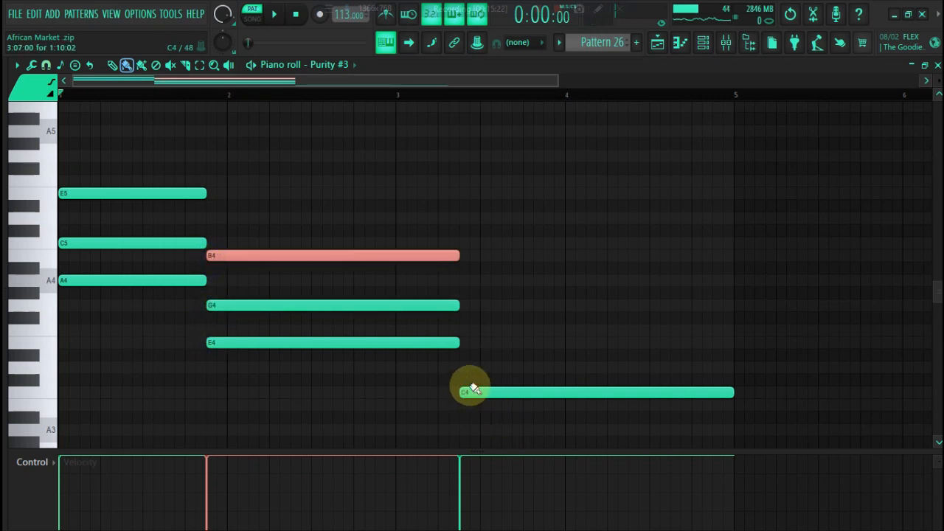
Complete the third triad by adding E4 and G4 above the C4 note, matching its length.
click(467, 345)
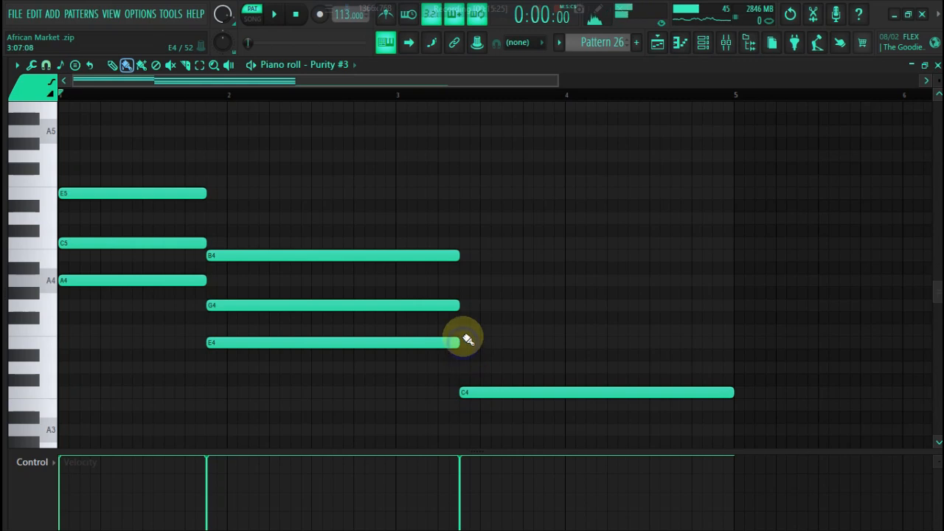
click(469, 332)
drag(488, 333, 488, 349)
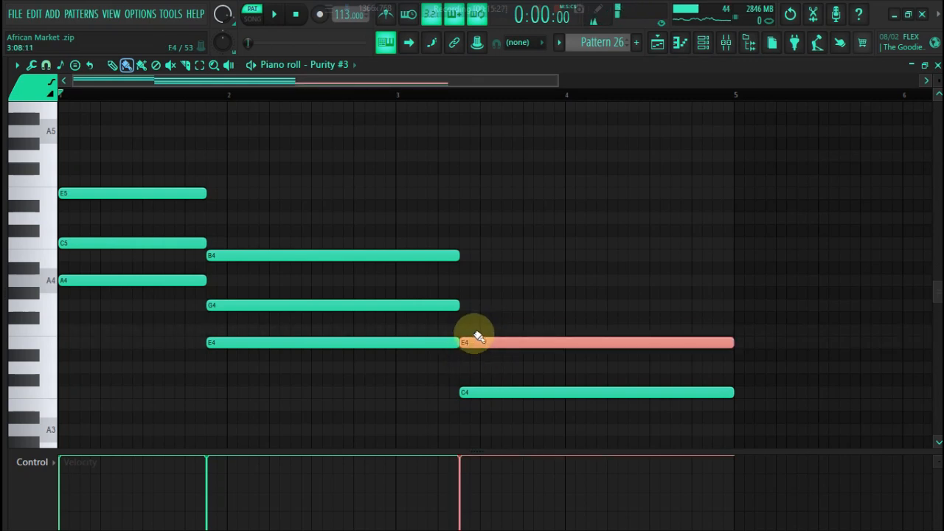
click(487, 297)
drag(487, 298, 481, 310)
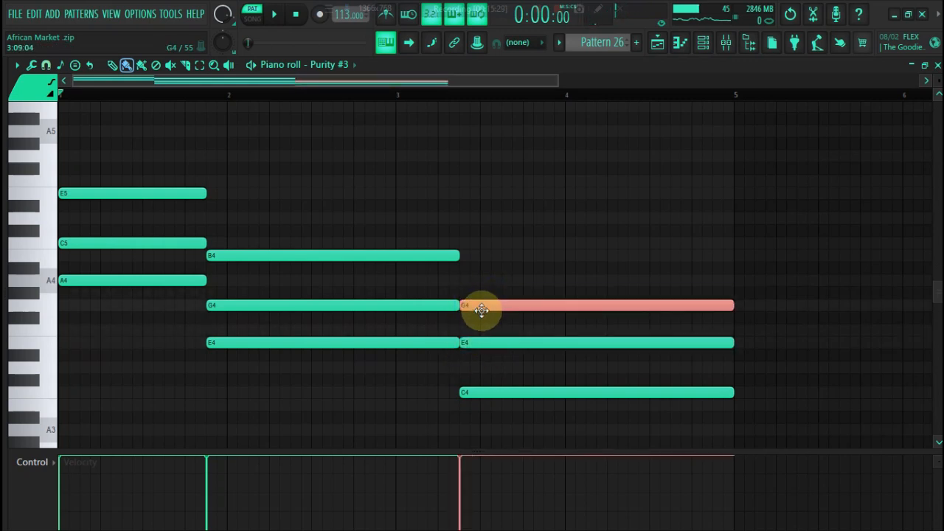
Select all the notes, discard their lengths and apply legato so each chord runs up to the following one.
key(ctrl+a)
key(shift+d)
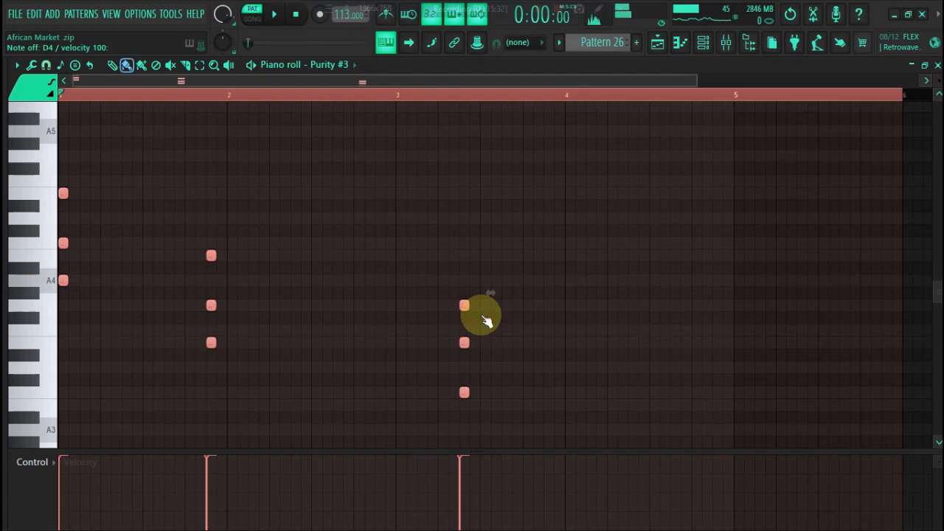
key(alt+l)
click(506, 334)
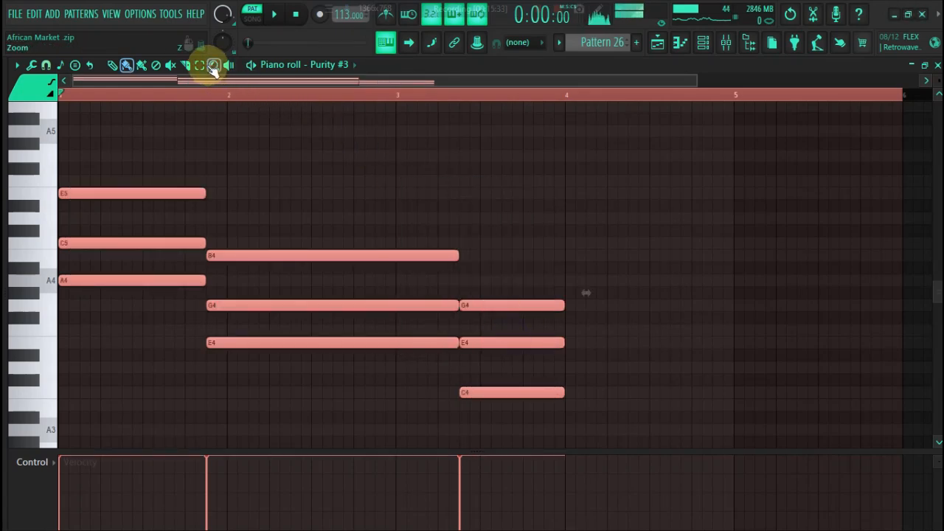
Extend the three notes of the last chord to the end of bar 4, deselect them and listen to the progression.
drag(485, 295, 509, 421)
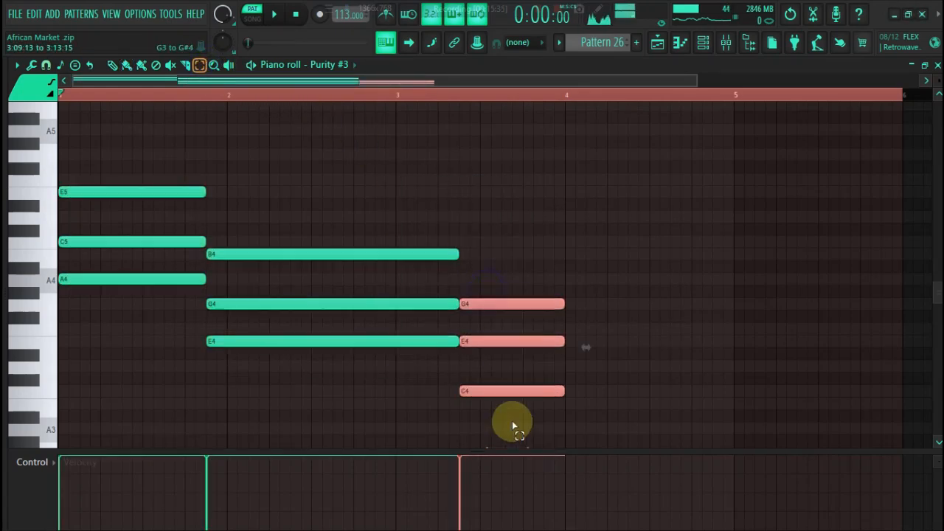
click(126, 65)
key(space)
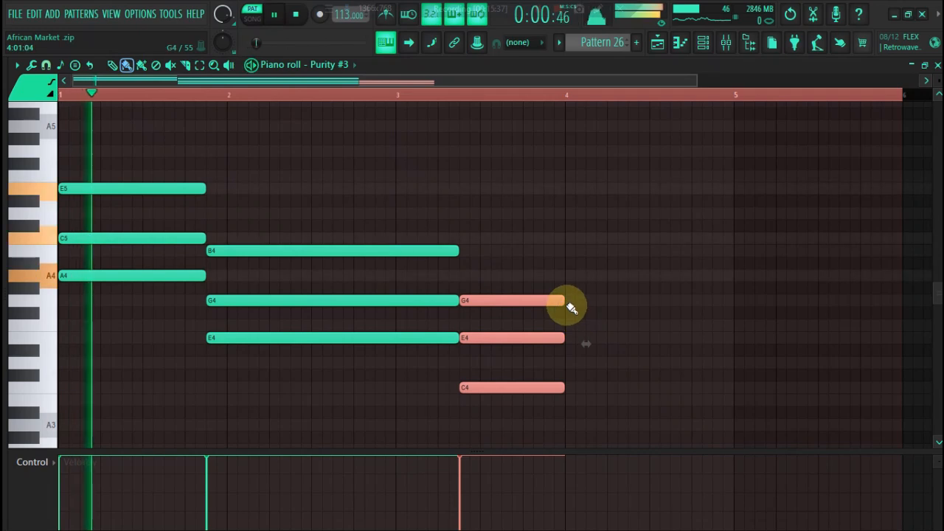
drag(562, 301, 753, 331)
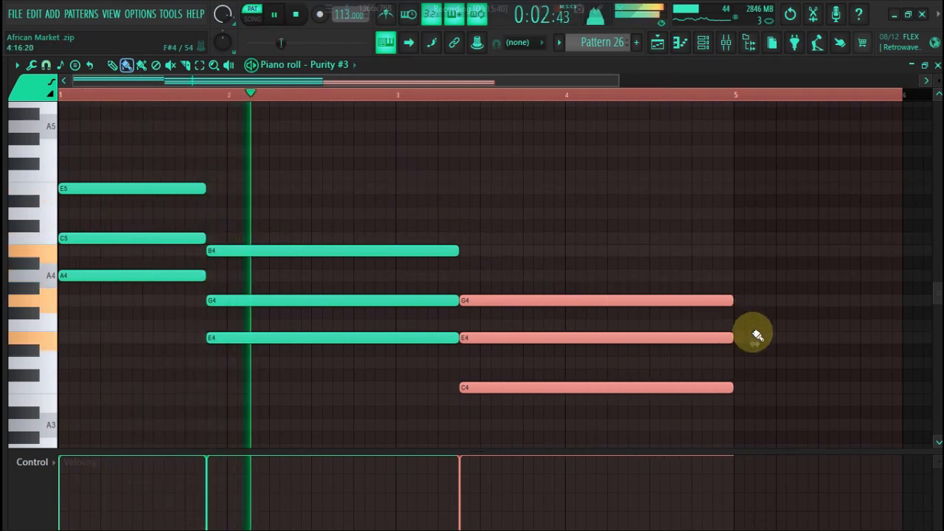
key(ctrl+d)
scroll(759, 335, down, 3)
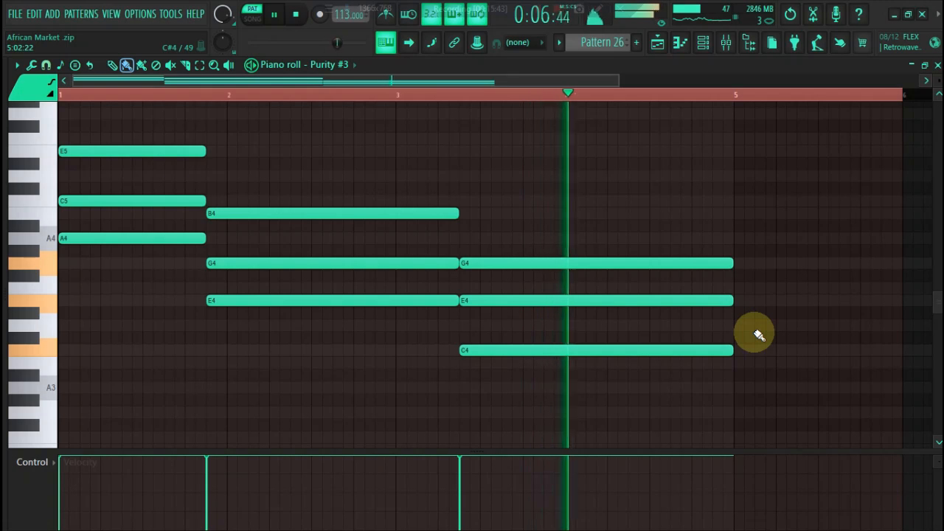
key(space)
Copy the root notes A4, E4 and C4 one octave down as a bass line and play back the result.
click(204, 67)
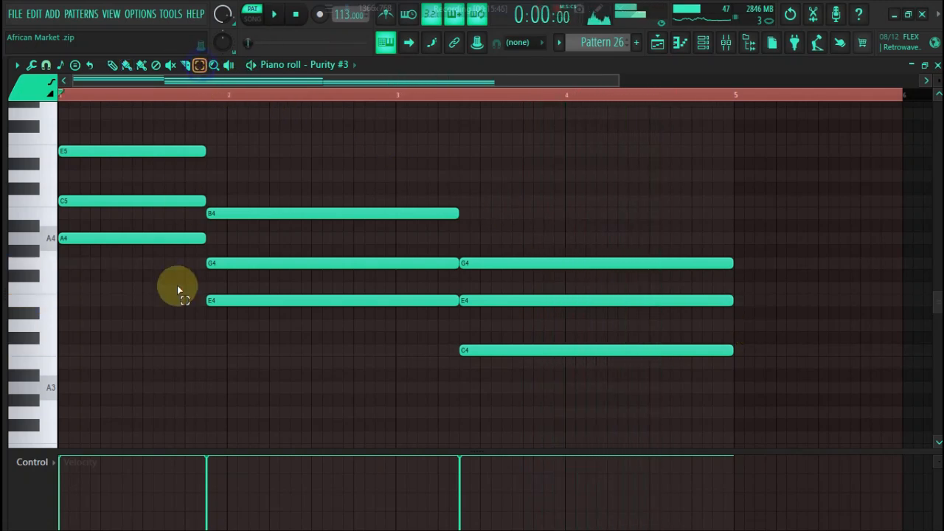
shift+click(246, 300)
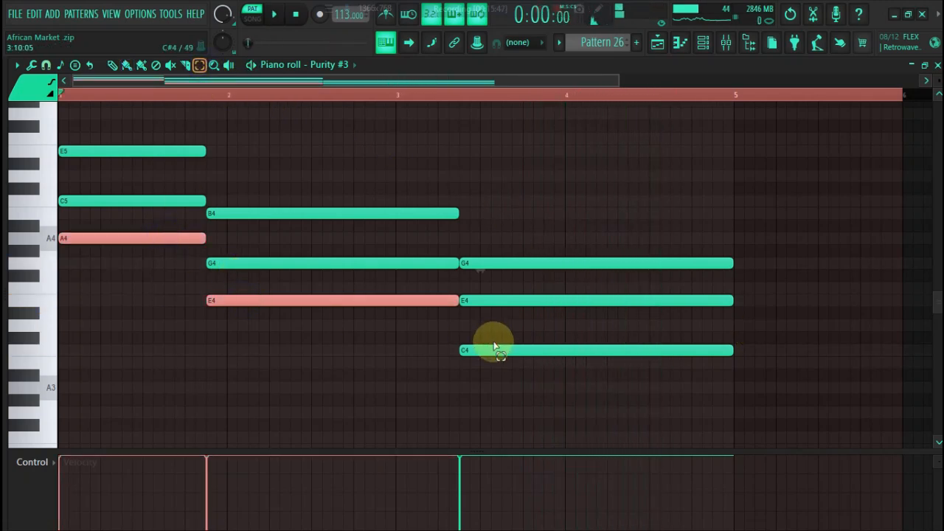
shift+click(494, 346)
click(127, 65)
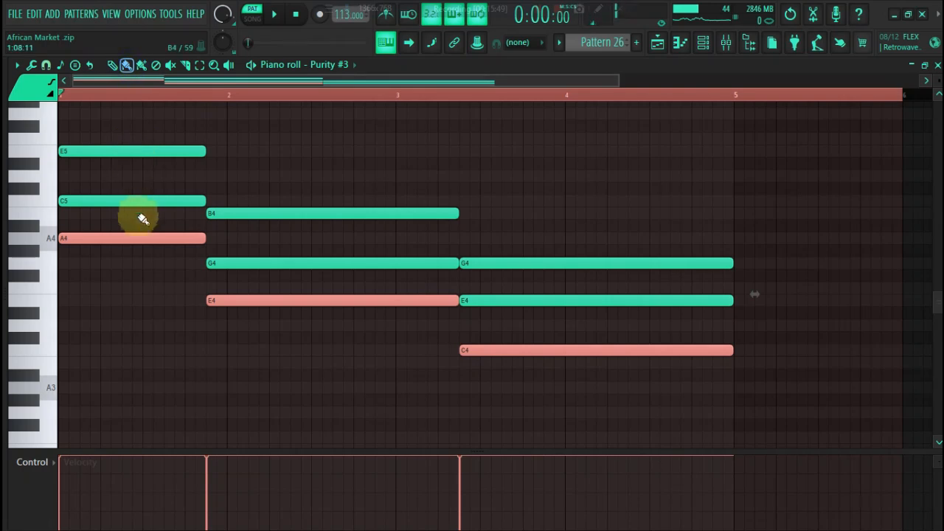
key(ctrl+Down)
key(space)
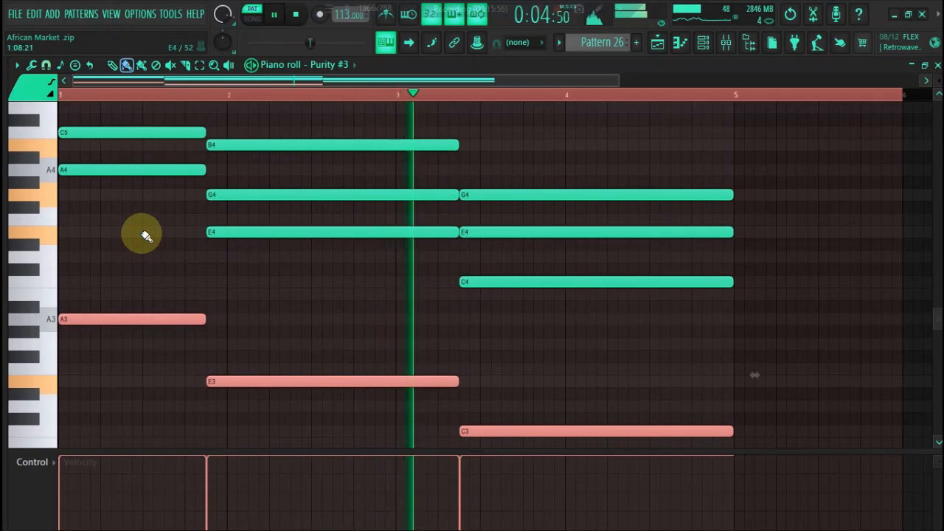
scroll(144, 235, up, 5)
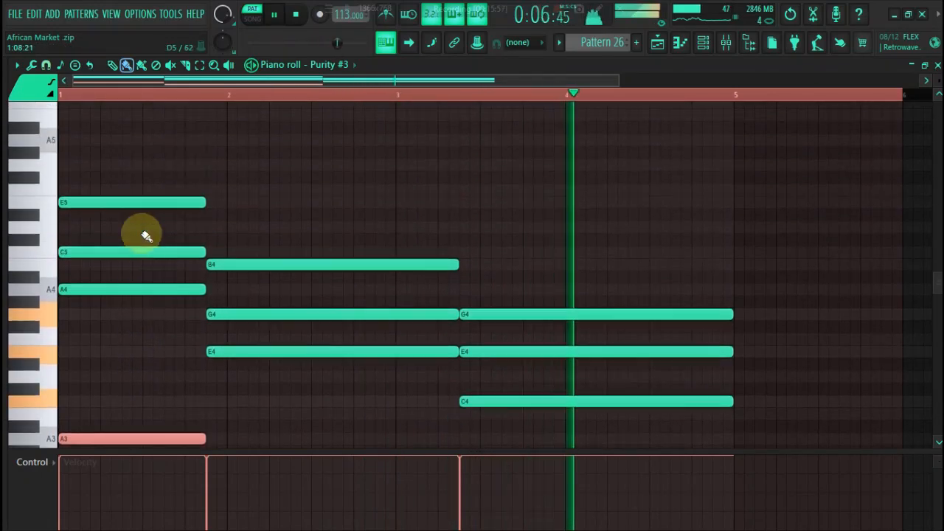
key(space)
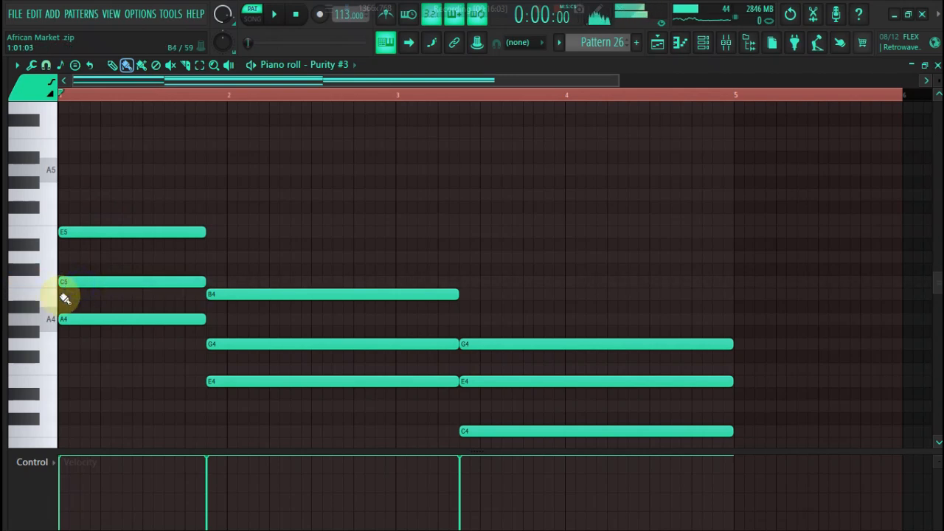
Add a B5 note on top of the first chord by raising the new B4 note an octave, and audition it.
key(ctrl+Up)
key(space)
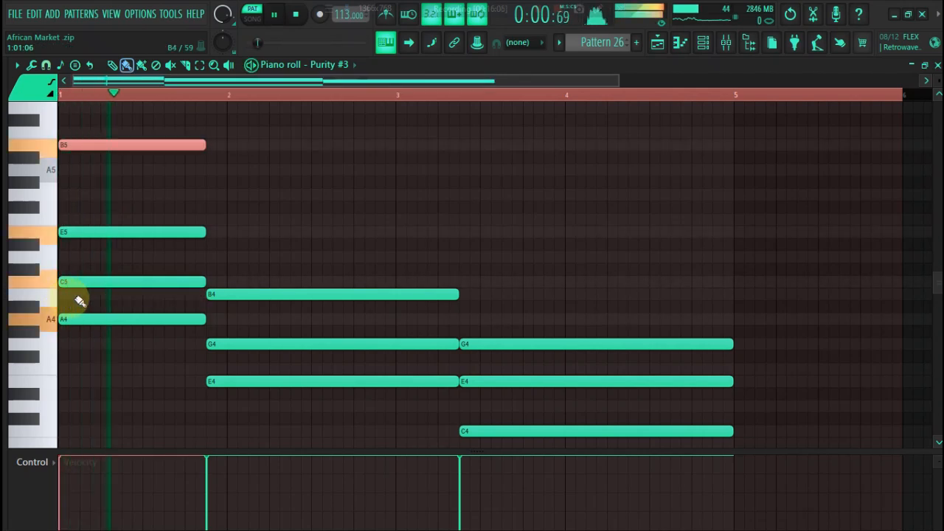
key(space)
Add a note over the second chord, transpose it up to A5 and audition it.
click(209, 368)
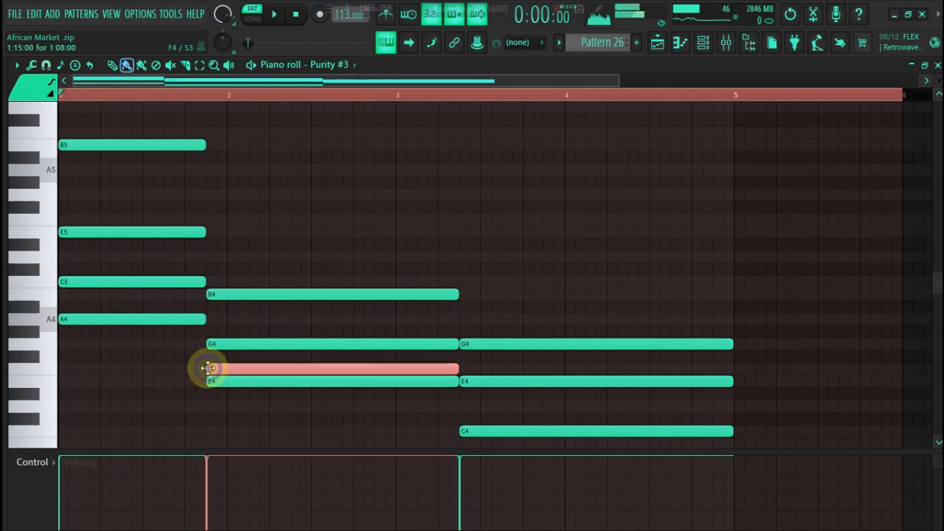
key(shift+Up)
key(shift+Up)
key(shift+Up)
key(shift+Up)
key(ctrl+Up)
key(space)
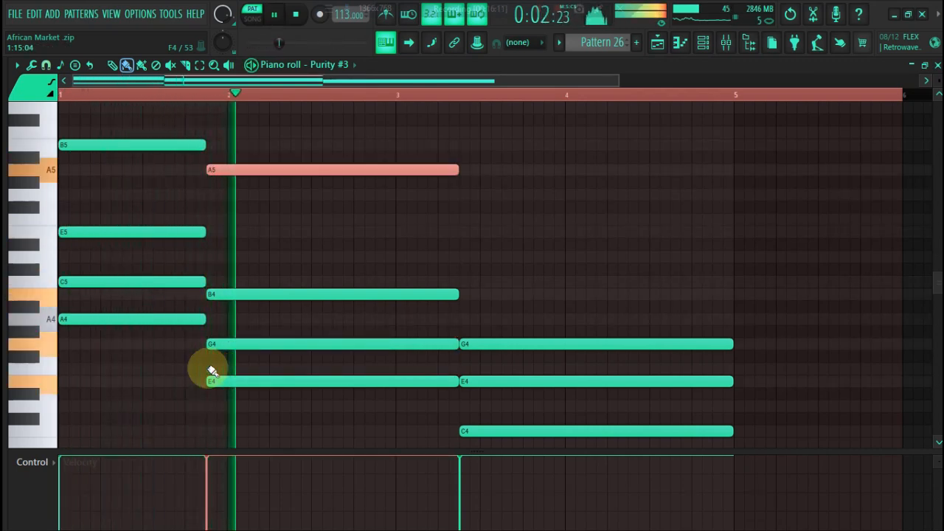
scroll(209, 370, down, 3)
key(space)
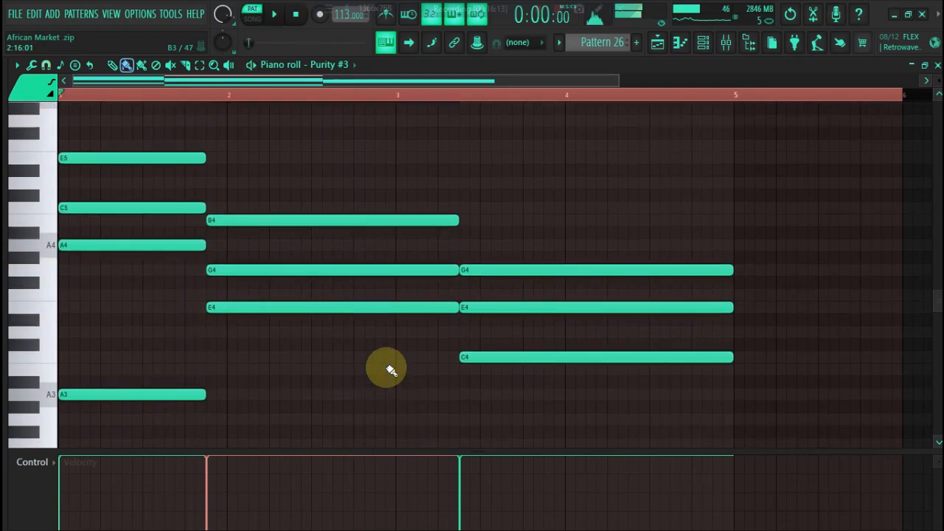
Add a B4 and an E5 note to the last chord, placing each an octave lower and transposing it up.
mouse_move(479, 358)
mouse_down()
mouse_move(464, 372)
mouse_move(474, 374)
mouse_up()
key(ctrl+Up)
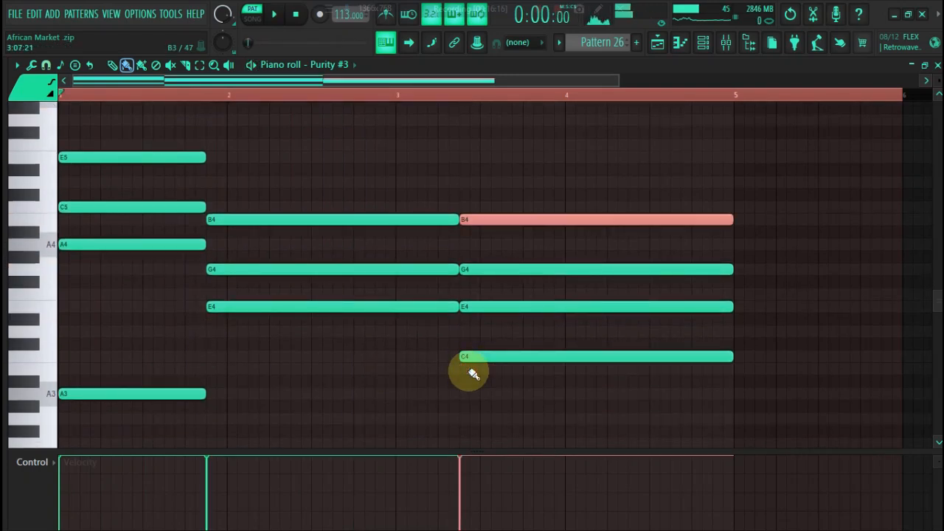
click(467, 322)
drag(473, 321, 473, 306)
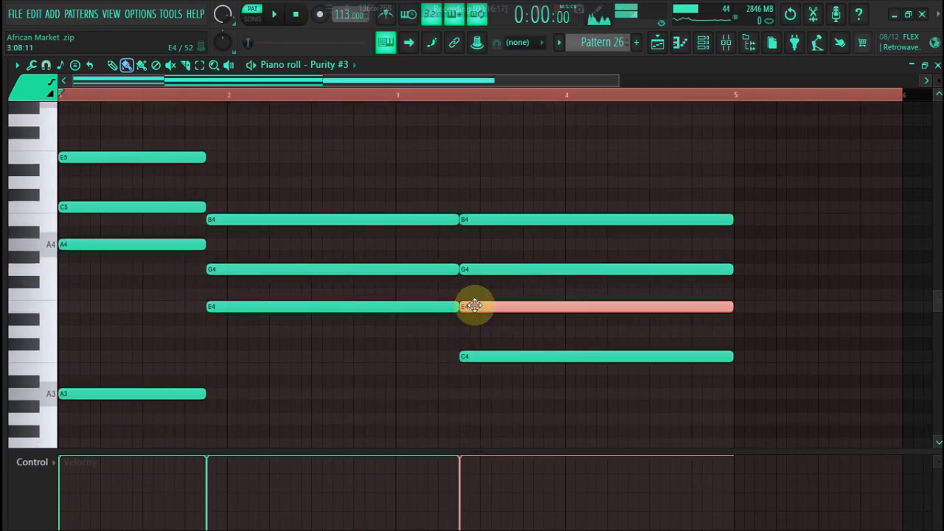
key(ctrl+Up)
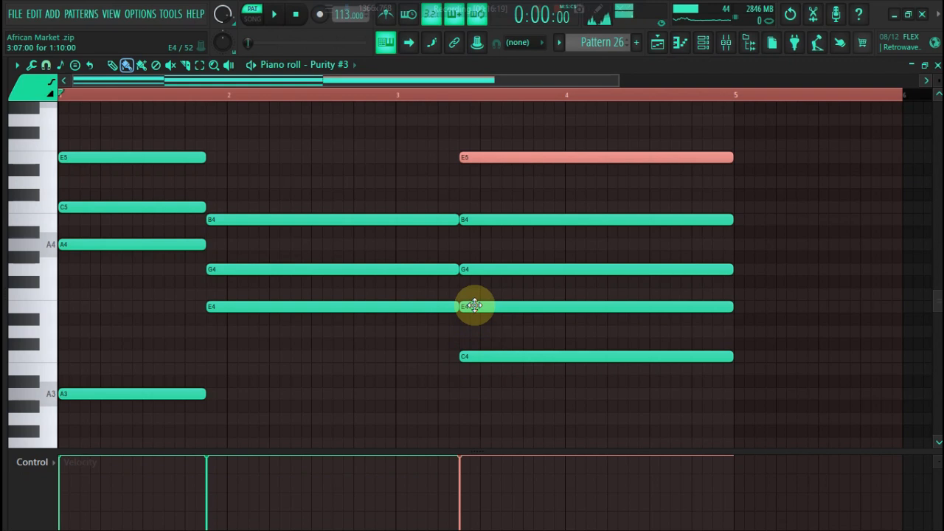
Compare the last chord's added E note at E4 and E5, leave it at E5, and play the whole progression.
key(ctrl+Down)
key(ctrl+Up)
key(ctrl+Down)
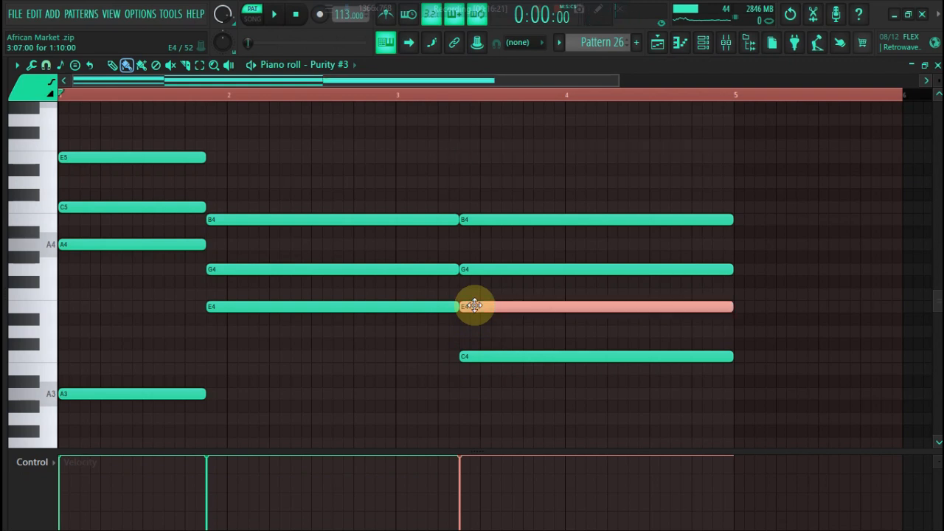
key(ctrl+Up)
key(ctrl+Down)
key(ctrl+Up)
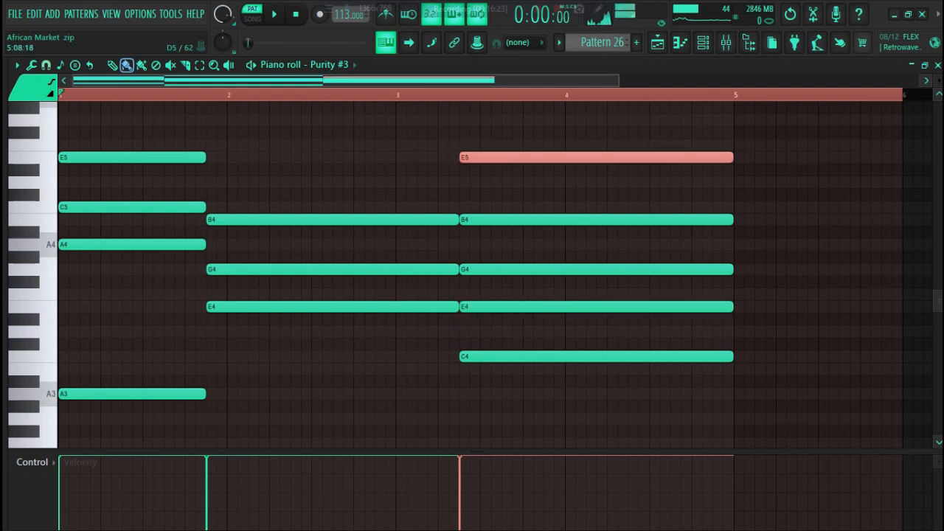
scroll(480, 275, down, 1)
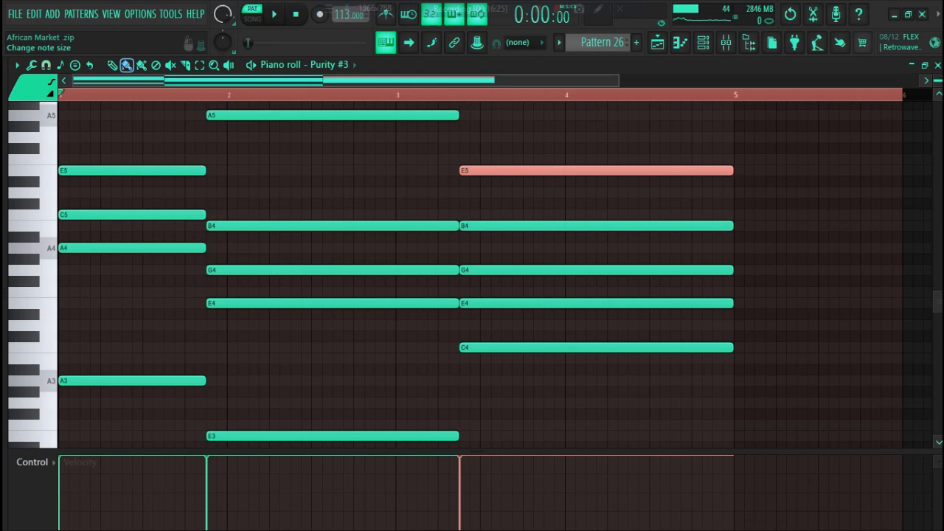
key(space)
scroll(479, 275, down, 1)
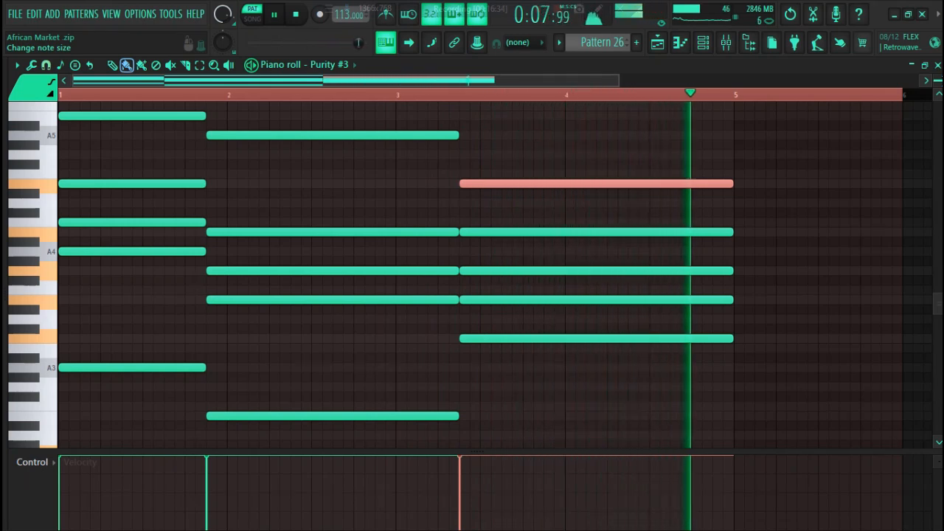
key(space)
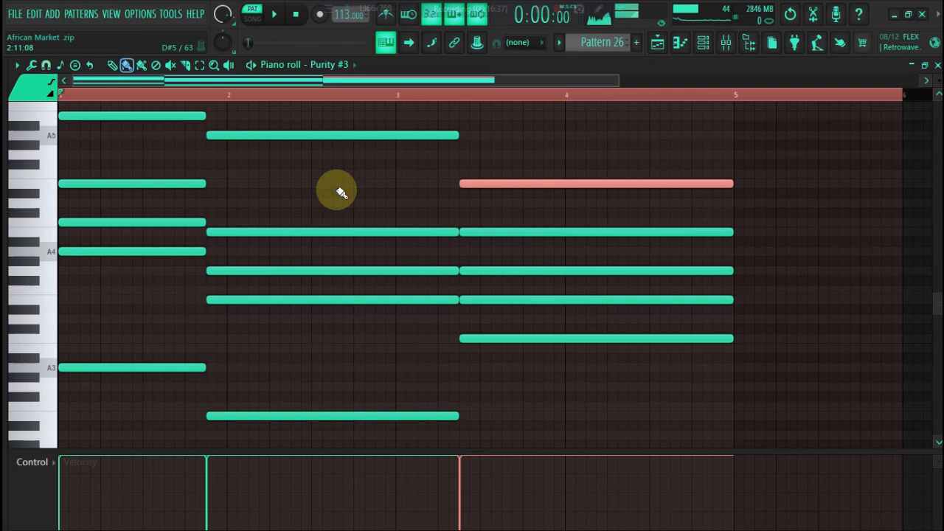
Select all notes, strum them slightly by start time with the strumizer, and play back the progression.
key(ctrl+a)
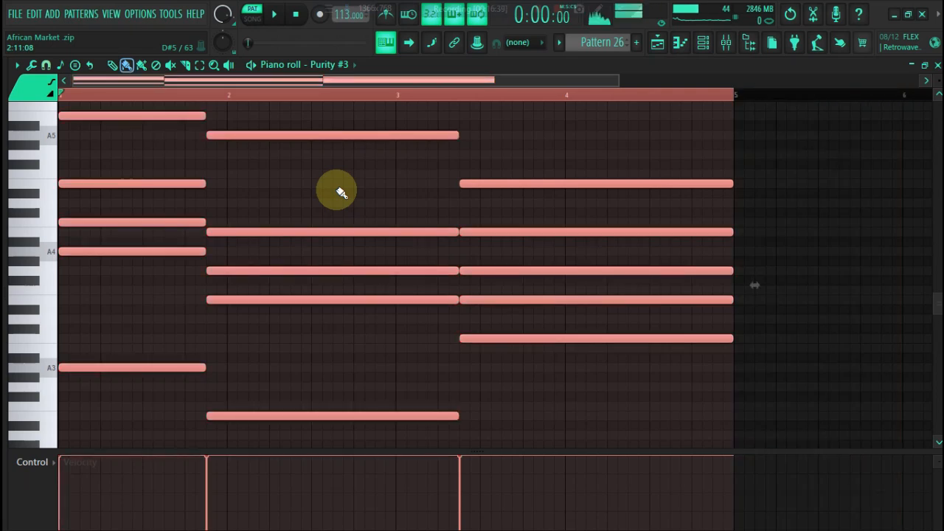
key(alt+a)
click(570, 166)
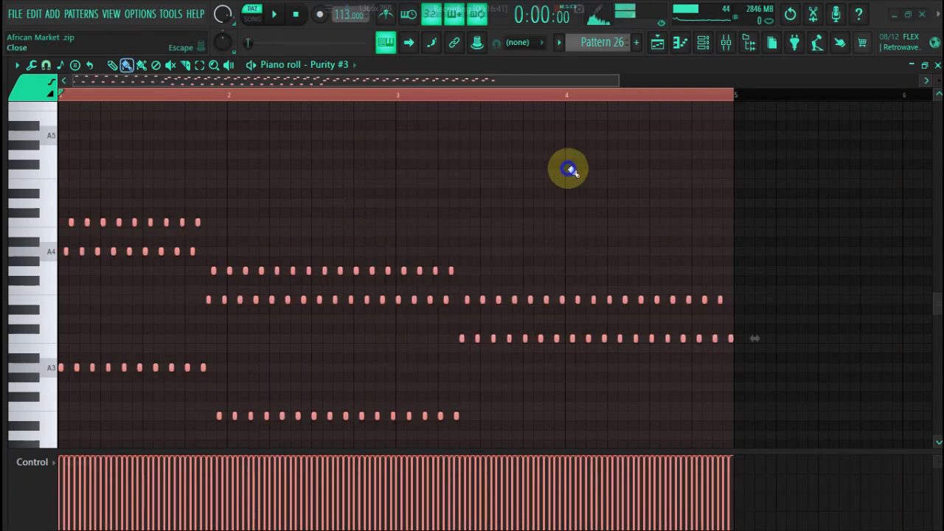
key(alt+s)
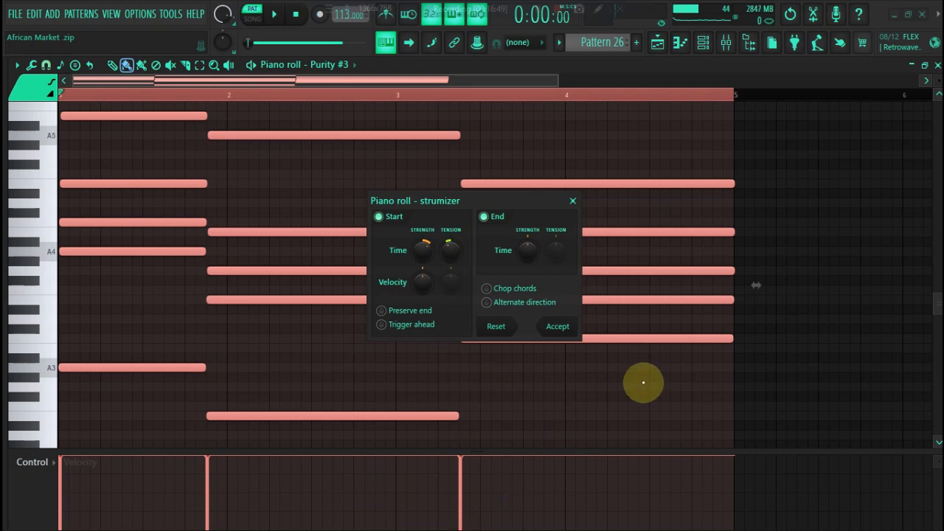
click(575, 330)
key(space)
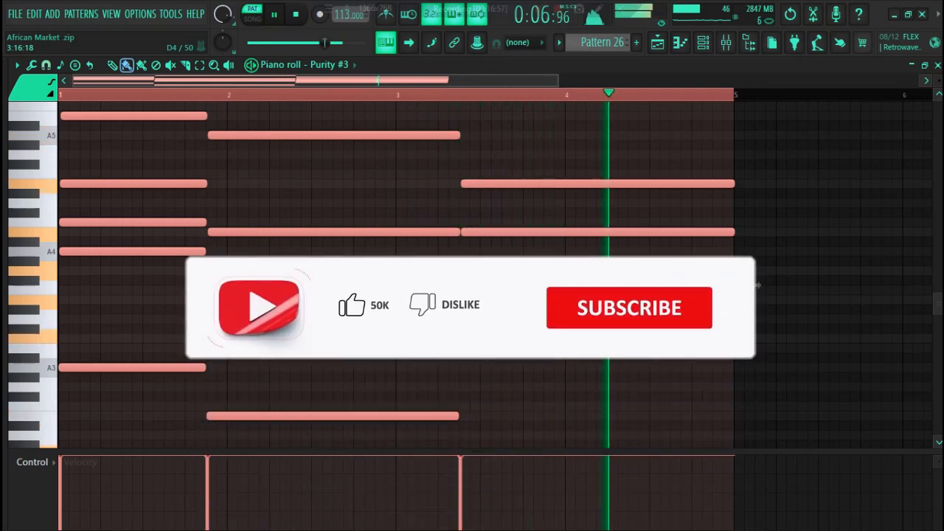
key(space)
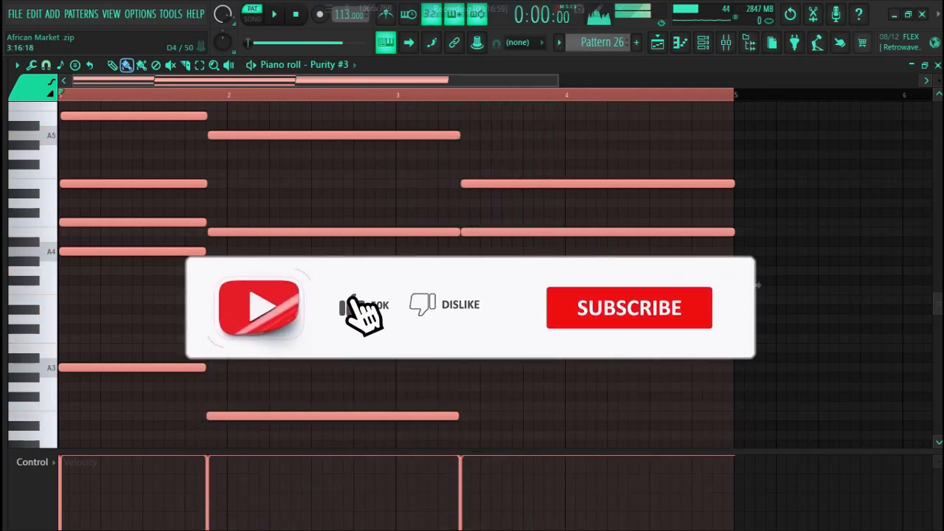
Lower all note velocities with level scaling, vary them slightly with the bipolar level randomizer, and play back the progression.
key(alt+x)
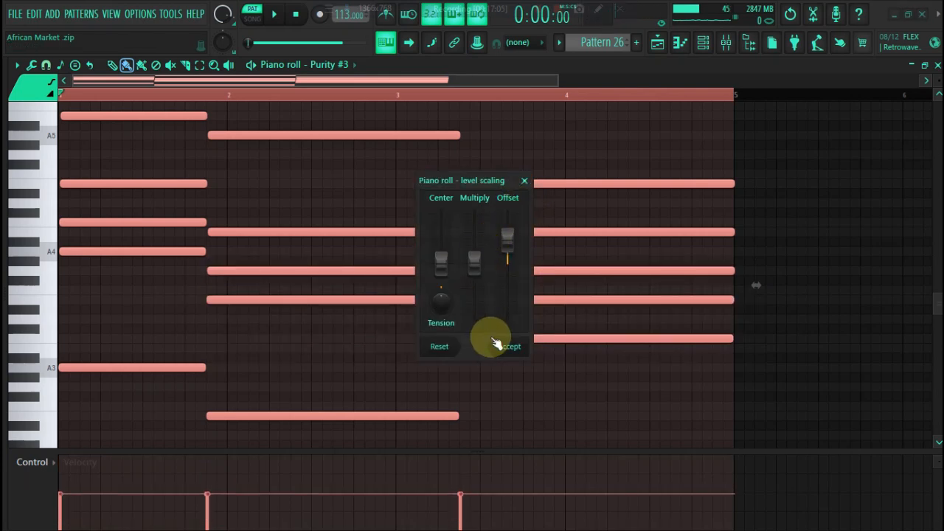
click(509, 346)
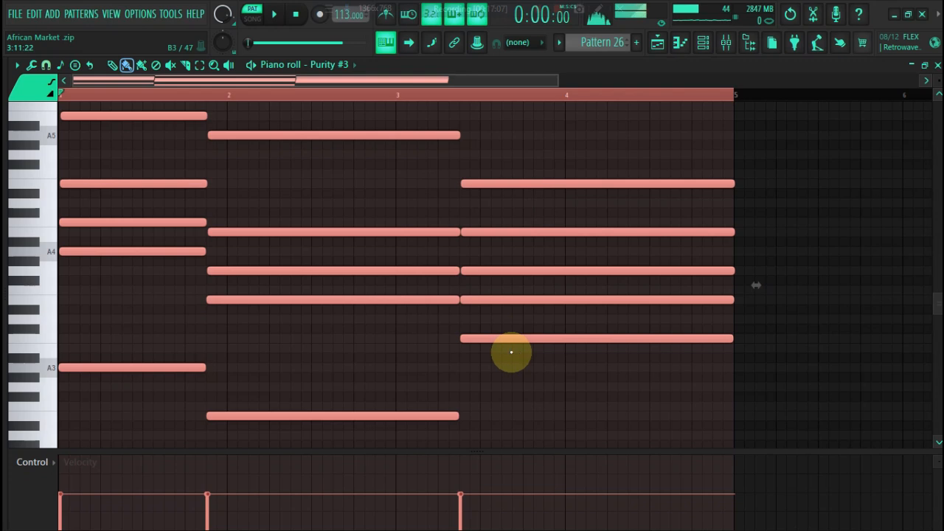
key(alt+r)
drag(449, 335, 449, 357)
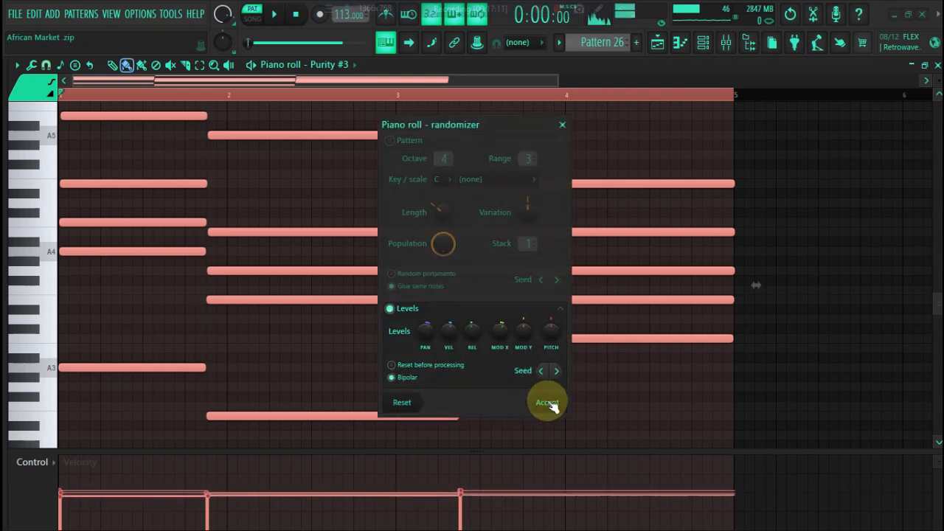
click(547, 403)
key(space)
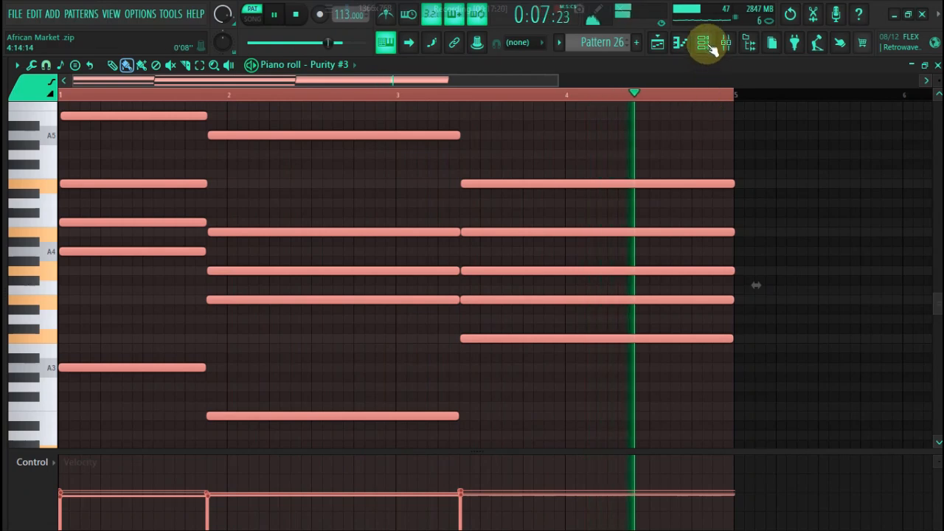
key(space)
Copy the Purity #3 notes to the Lounge Lizard EP-4 channel in the channel rack and play the pattern.
click(705, 44)
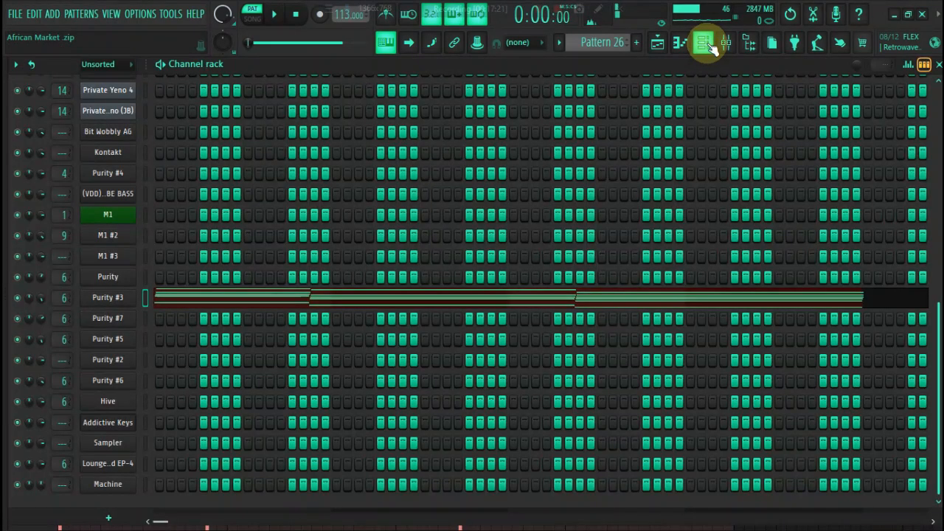
key(space)
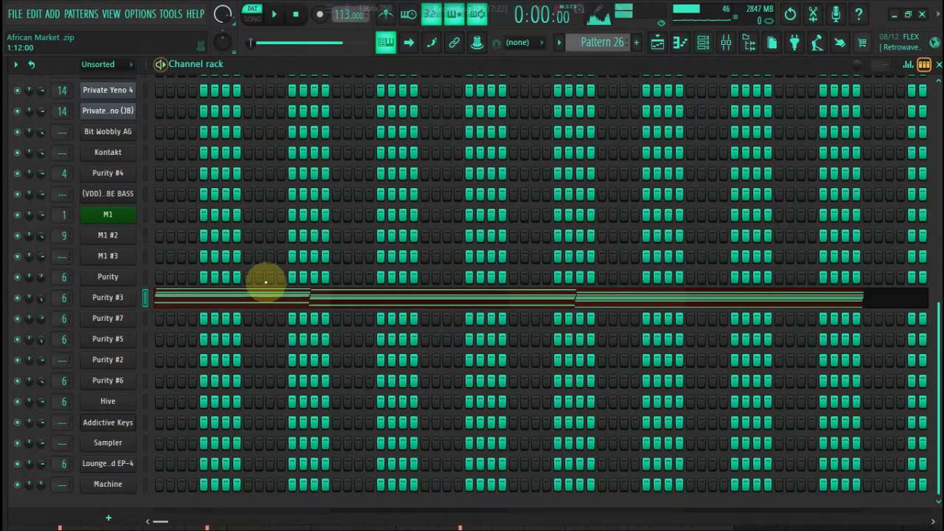
right_click(120, 298)
click(285, 312)
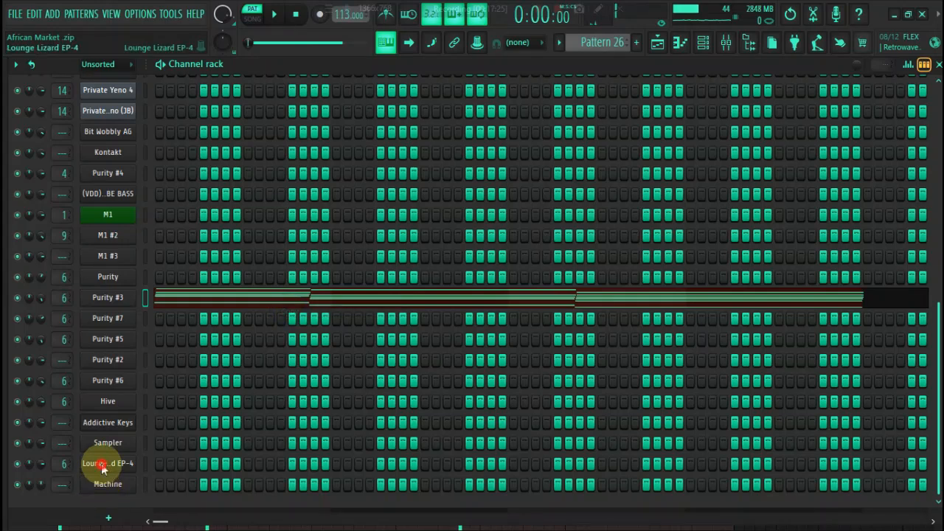
right_click(103, 467)
click(287, 362)
key(space)
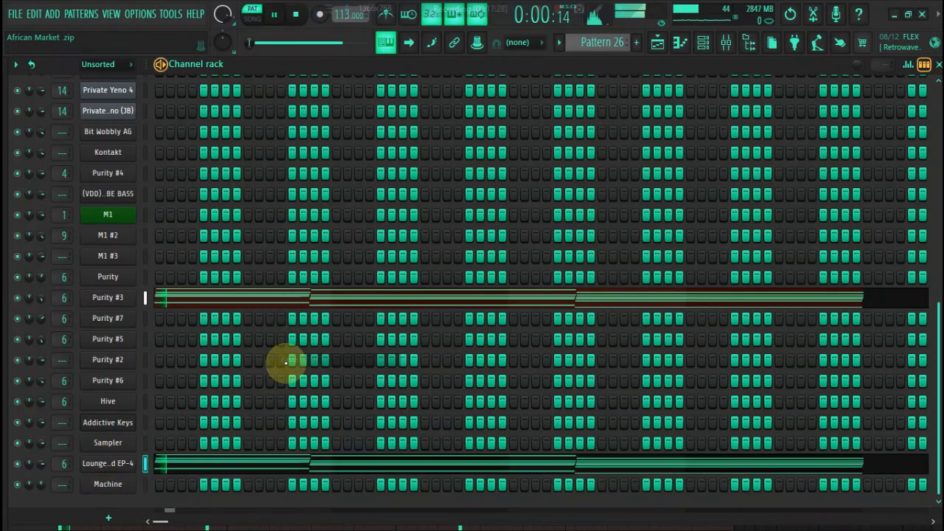
Mute Purity #3 and load the Mellow EP preset from the Piano category in the Purity channel.
click(18, 297)
click(108, 281)
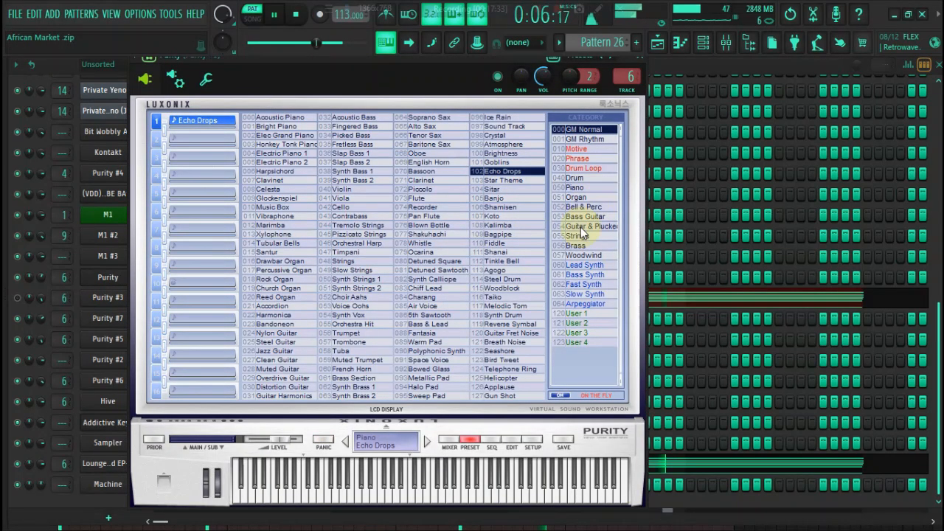
click(573, 189)
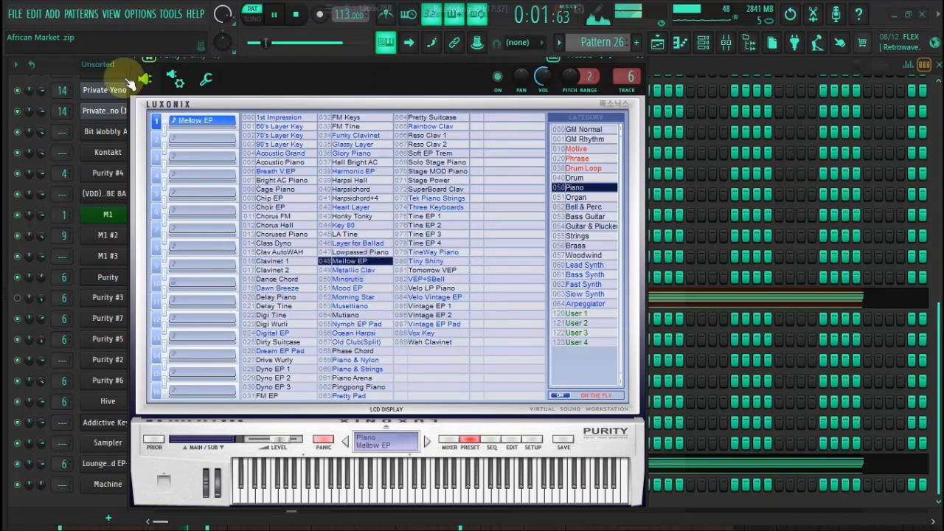
click(56, 65)
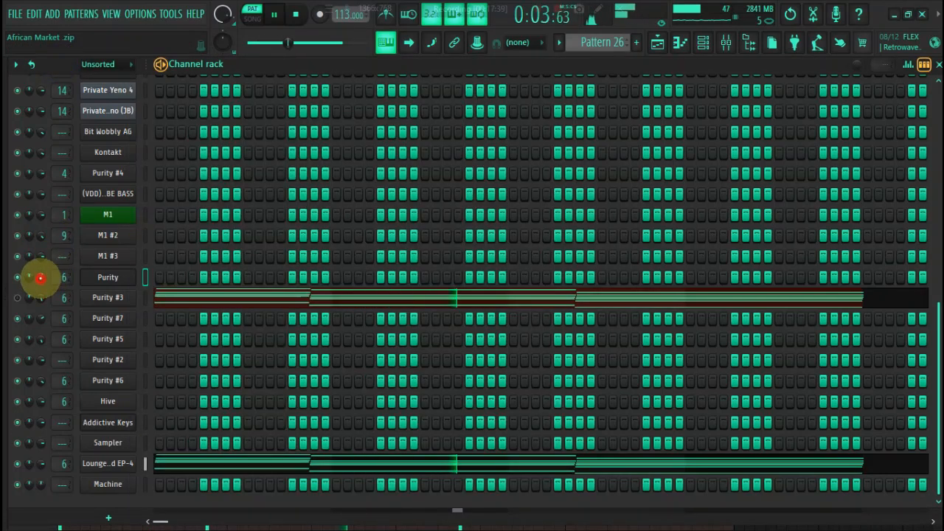
right_click(41, 278)
click(38, 281)
Copy the Lounge Lizard EP-4 notes to the Purity channel.
right_click(132, 463)
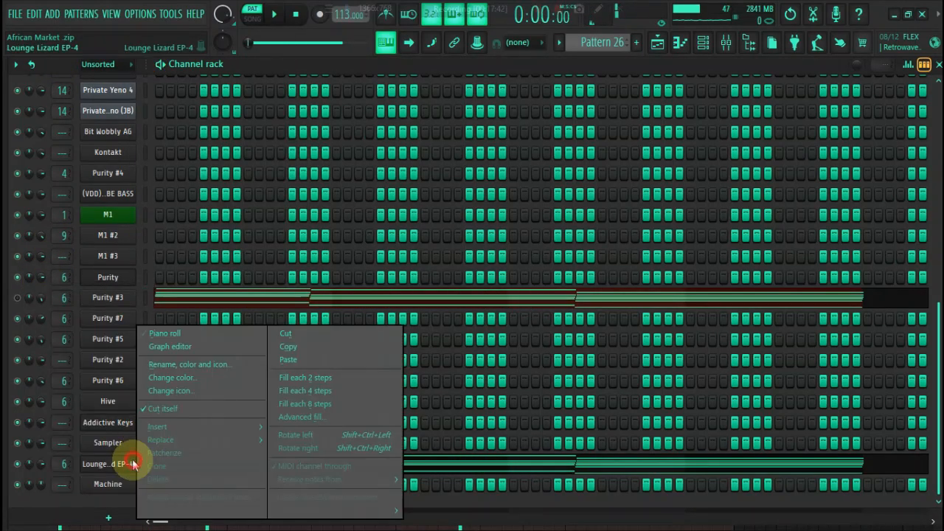
click(298, 345)
right_click(119, 278)
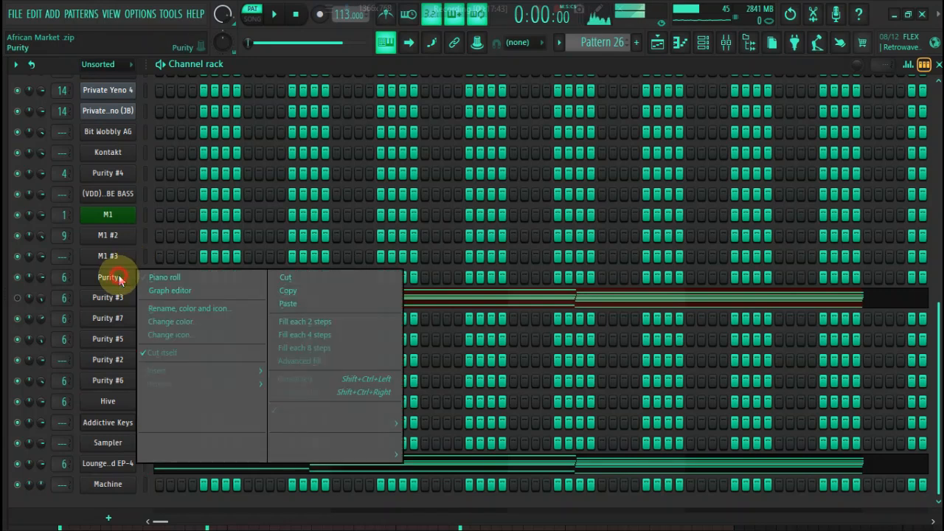
click(288, 303)
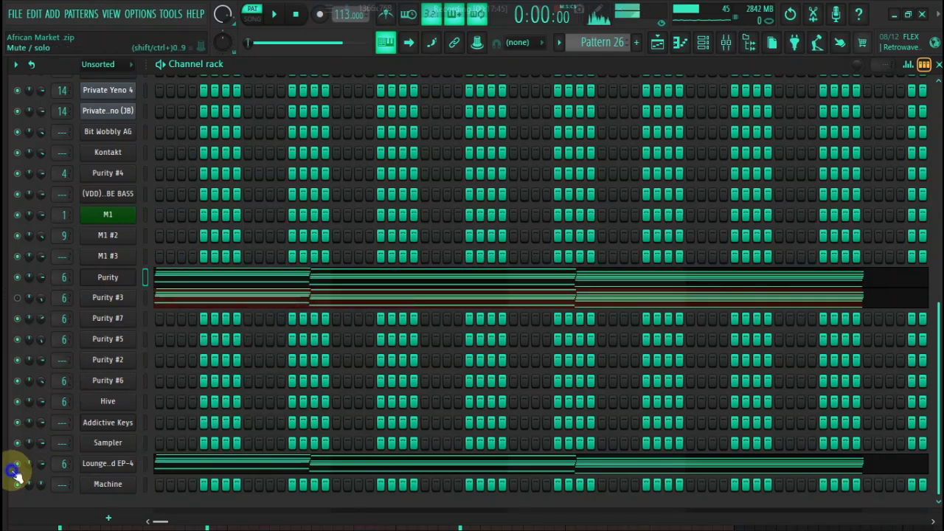
Open the Purity channel's notes in the piano roll and play the opening chord.
click(171, 276)
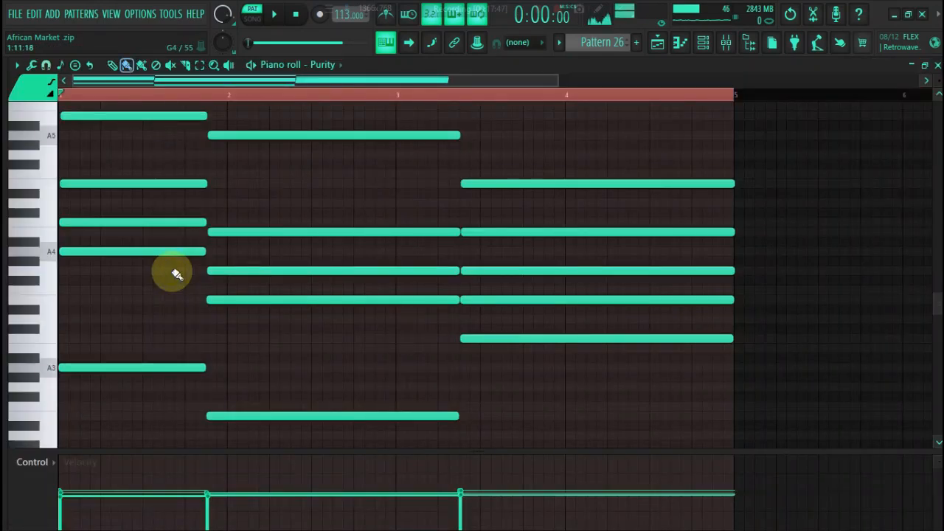
key(space)
key(space)
drag(558, 80, 523, 80)
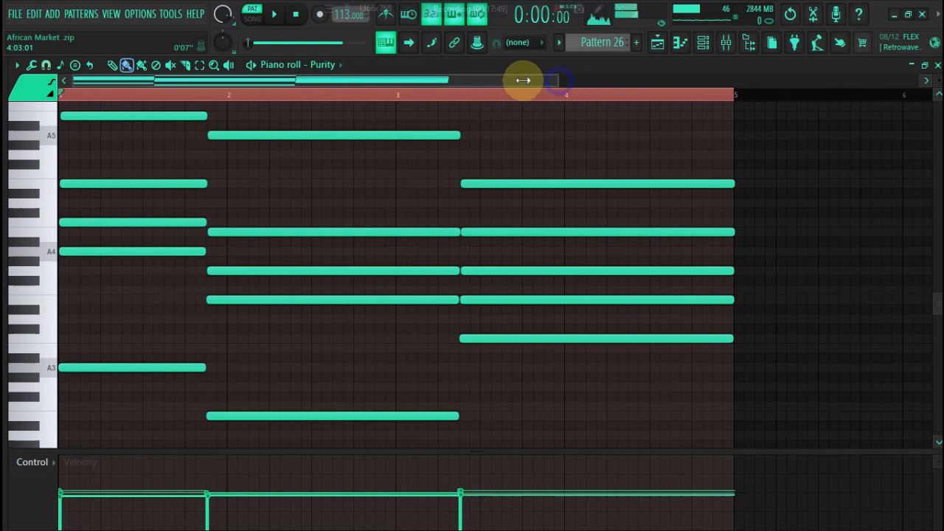
scroll(523, 81, up, 1)
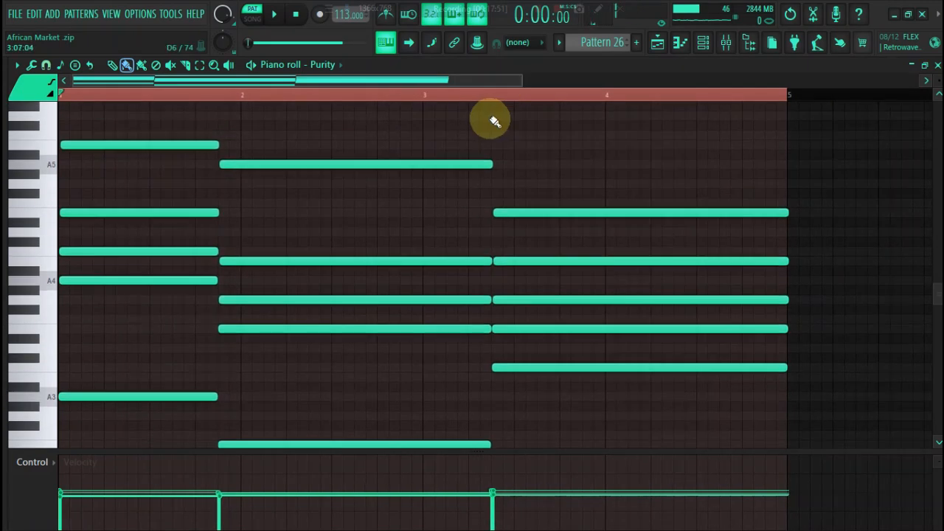
key(space)
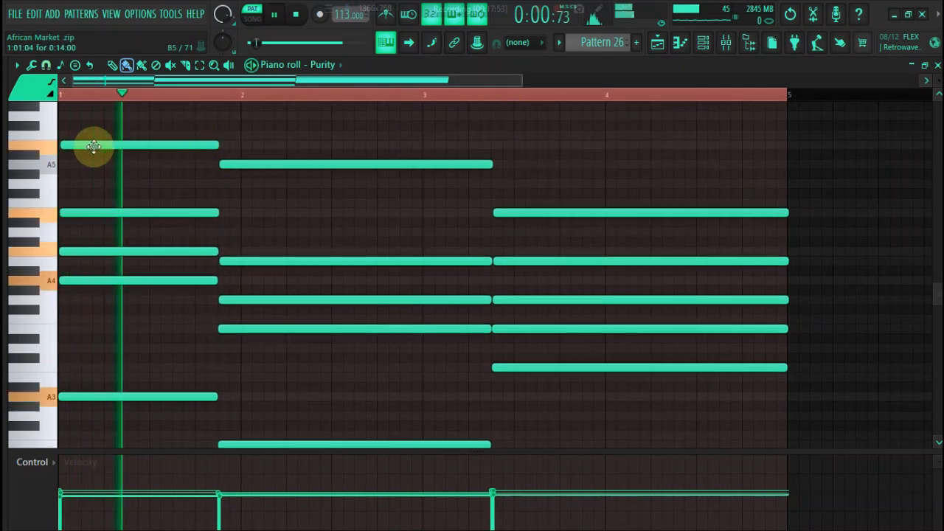
key(space)
Add a D6 note above the first chord, starting slightly after it at 1:03:00, and audition it.
scroll(93, 148, up, 1)
click(91, 148)
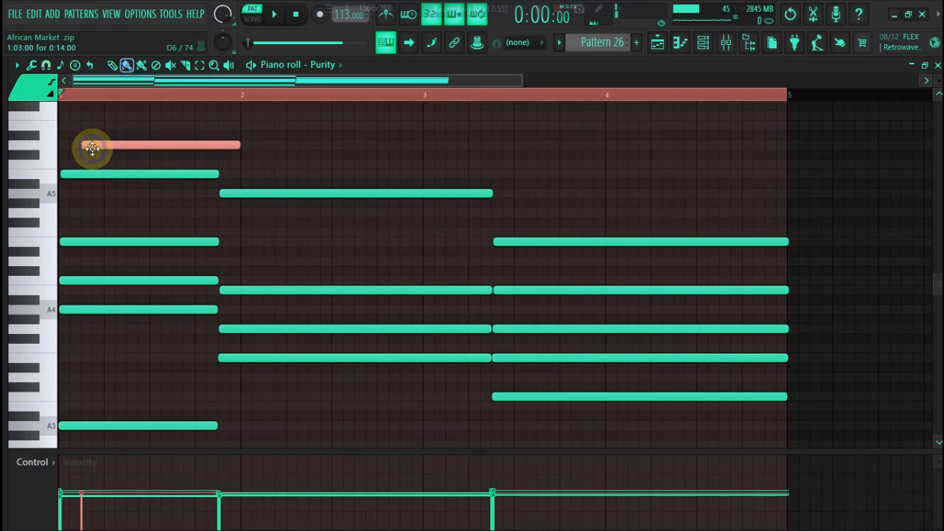
key(space)
key(space)
key(space)
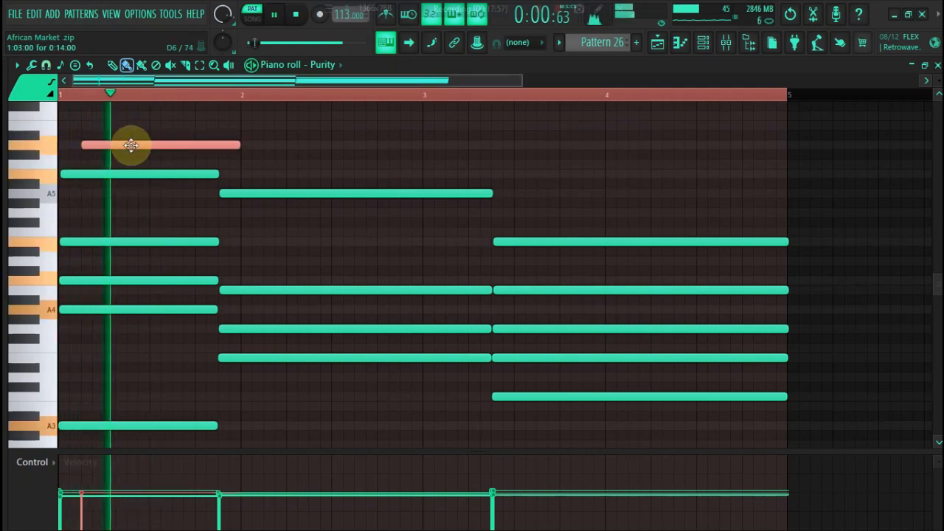
Transpose the added note above the first chord to C6 and audition it.
key(space)
key(ctrl+Down)
key(shift+Down)
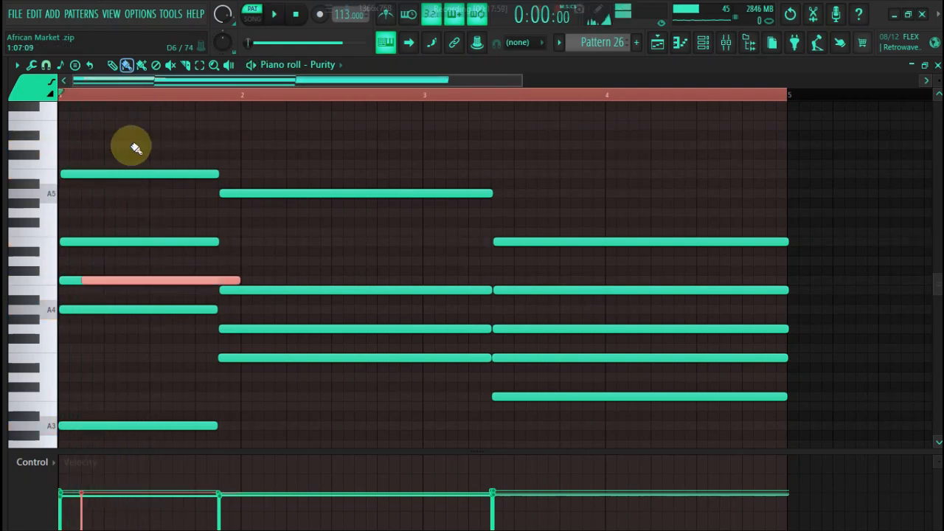
key(ctrl+Up)
key(space)
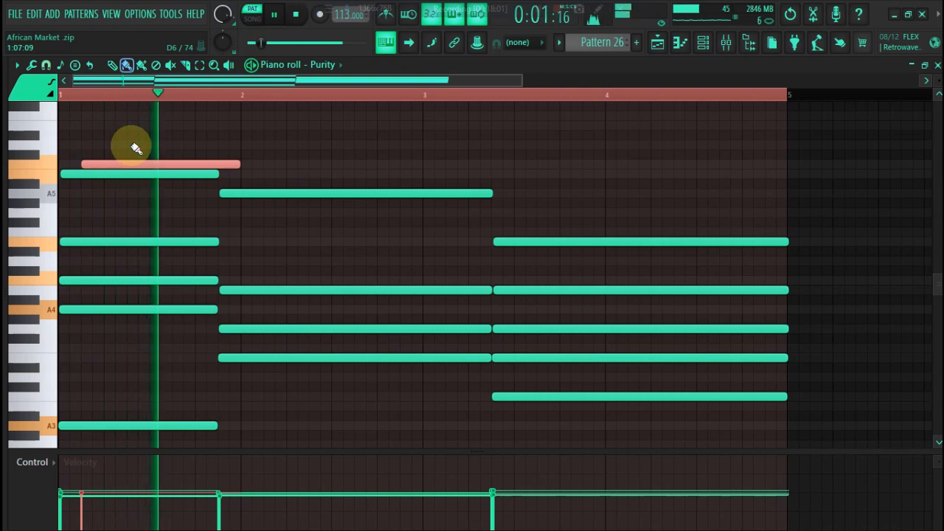
Shorten the C6 melody note above the first chord to a length of 0:02:00 and audition it.
key(space)
drag(242, 162, 111, 153)
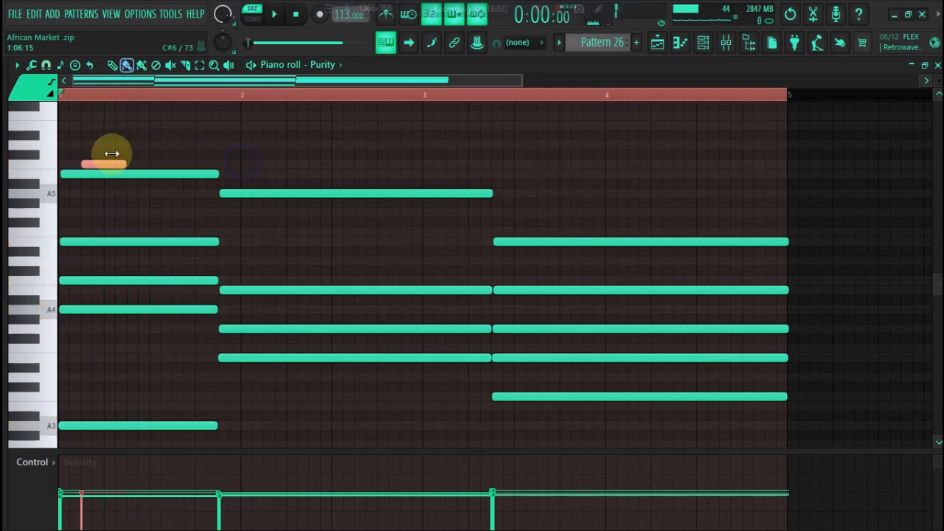
key(space)
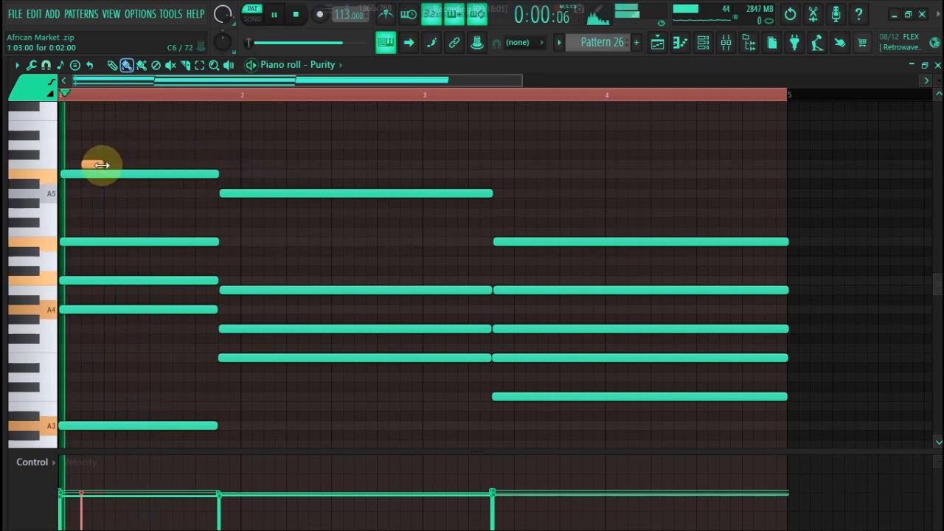
Add a short A5 melody note over the first chord at about 1:07:00 and audition it.
click(135, 184)
drag(136, 183, 152, 194)
key(space)
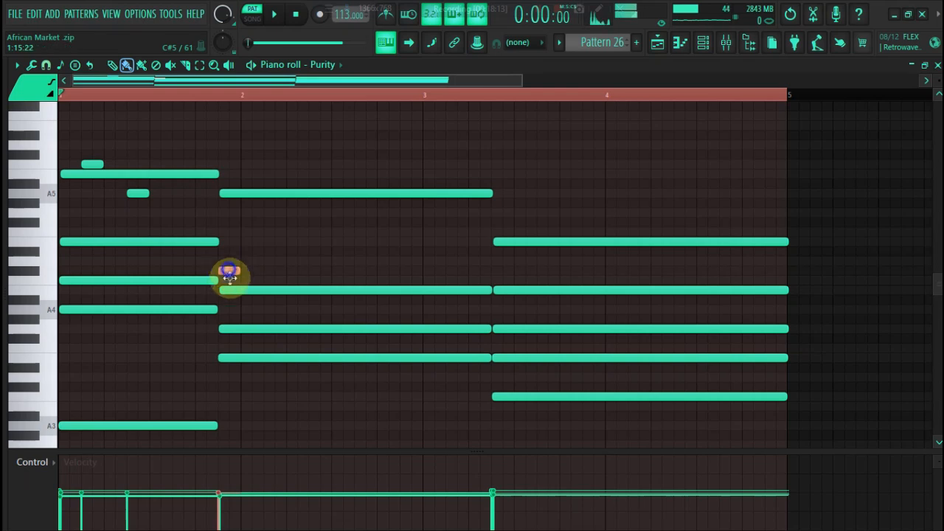
Add a 0:02:00 B5 note at 1:15:00 and a G5 note at about 1:13:00 lasting 0:08:00, auditioning the melody.
key(space)
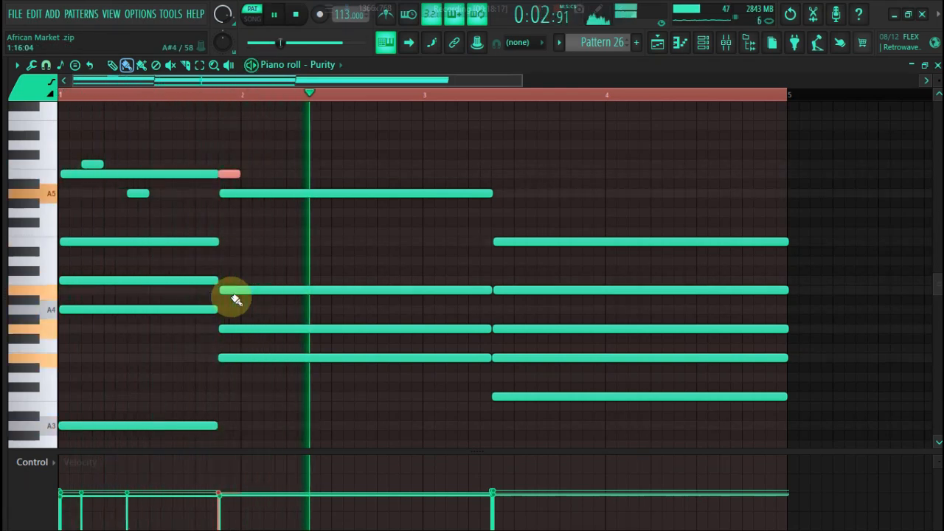
key(space)
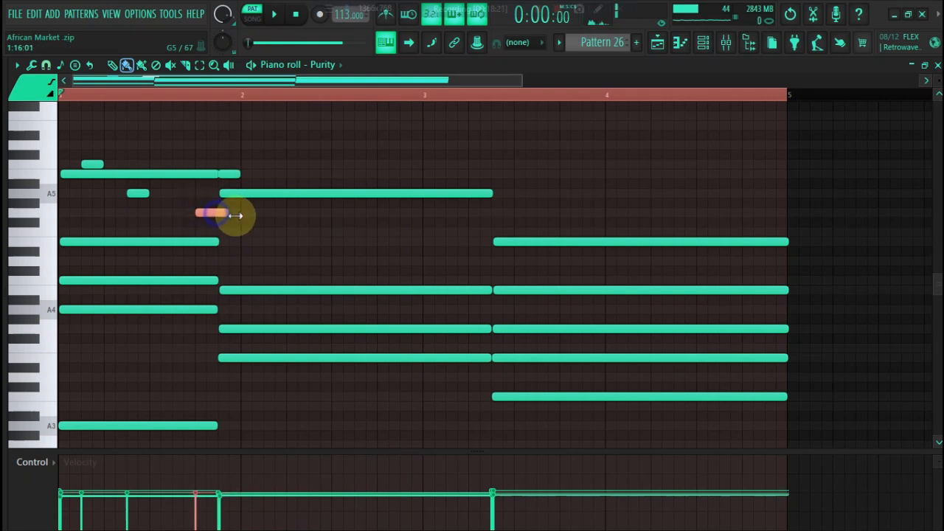
key(space)
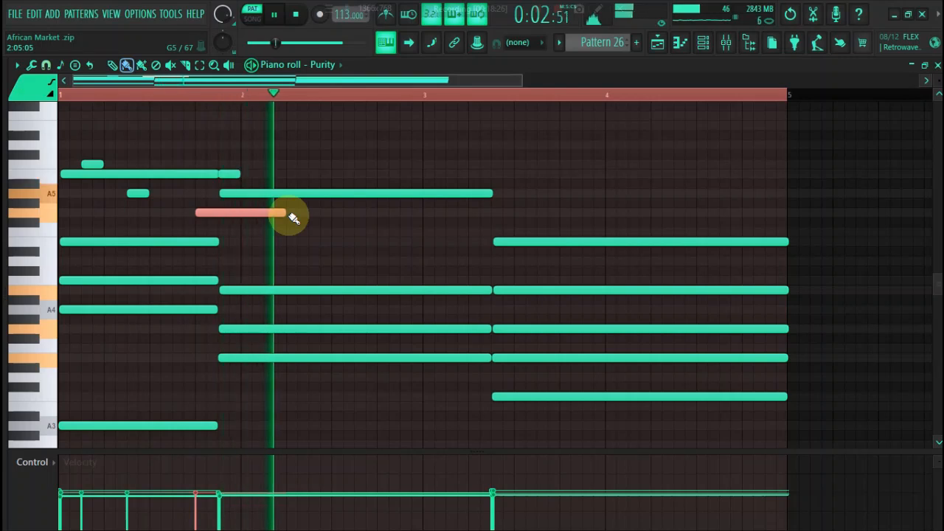
key(space)
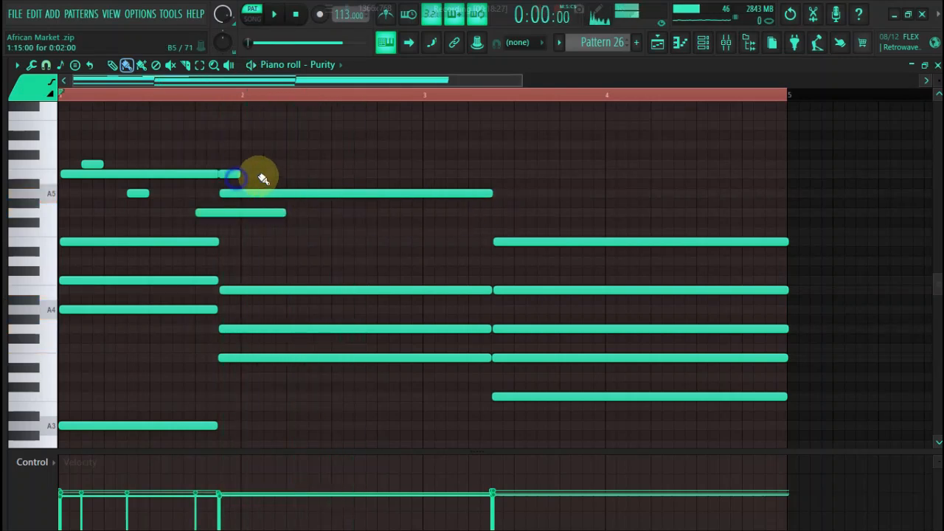
Try a short B5 melody note in bar 2 at 2:05:00 and at about 2:09:00, auditioning and deleting each one.
key(space)
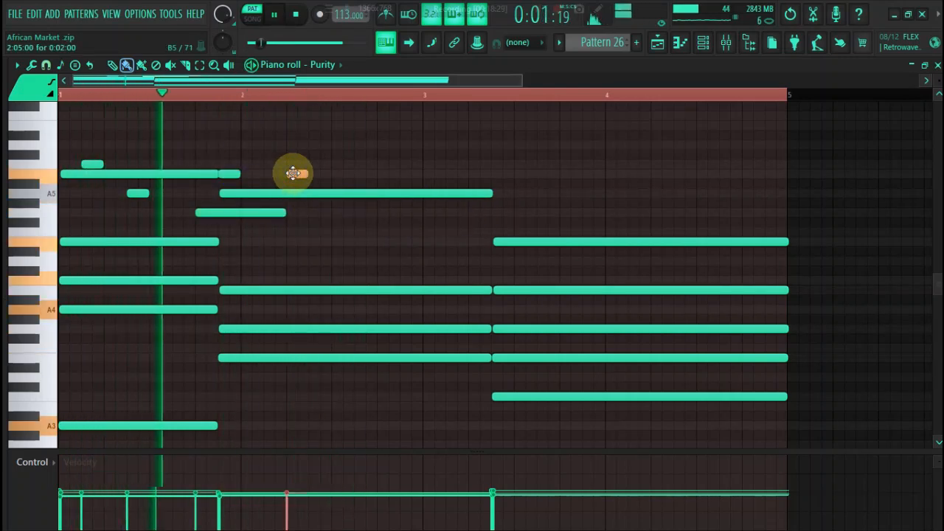
key(space)
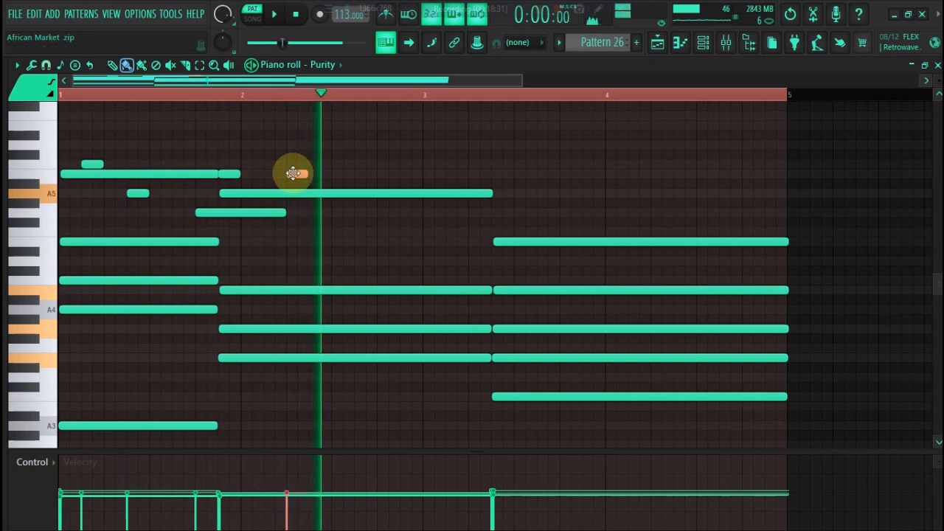
key(space)
right_click(292, 173)
click(331, 171)
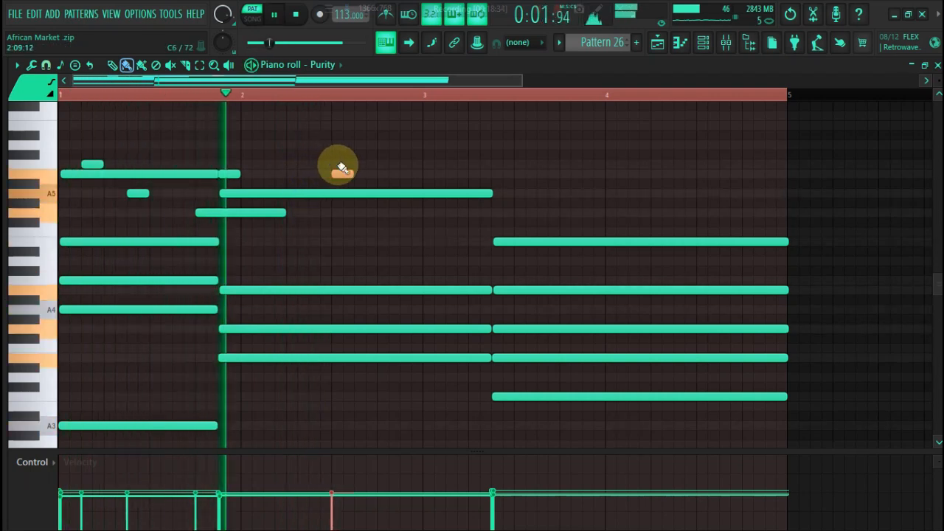
key(space)
right_click(337, 170)
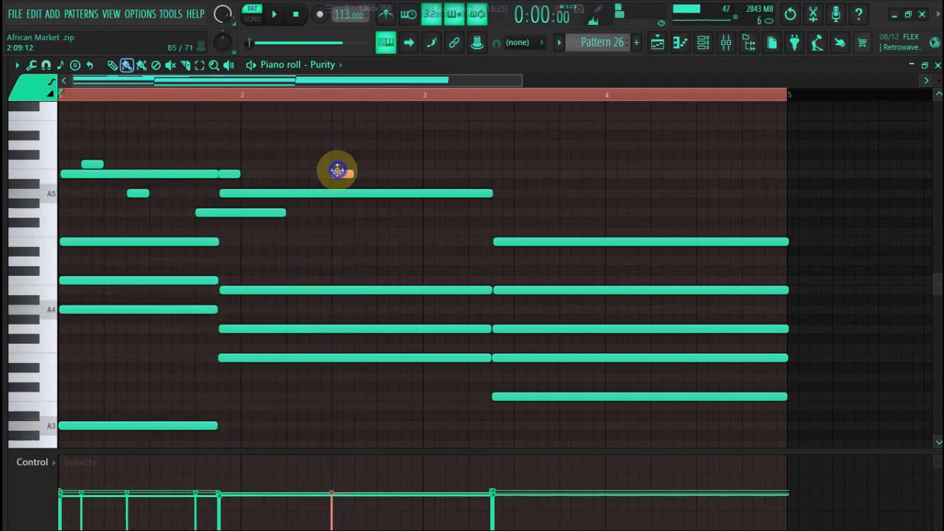
Test a short A5 note at 2:08:00, replace it with one at about 2:07:00, and audition the melody.
key(space)
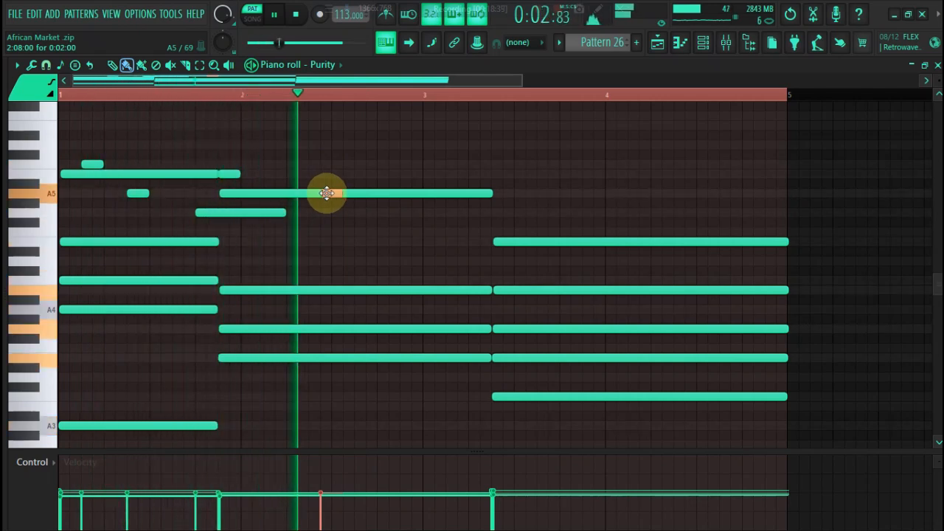
key(space)
right_click(327, 193)
key(space)
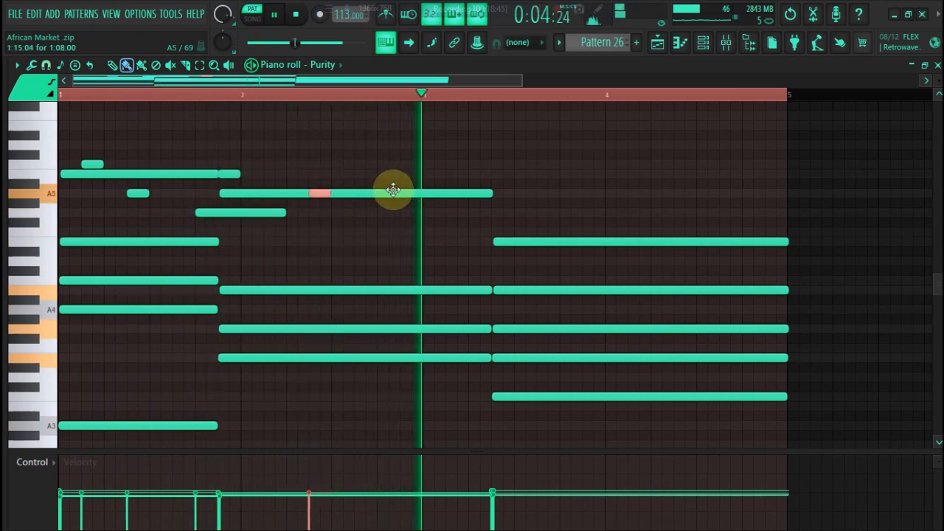
Add 0:08:00 melody notes E6 at 2:13:00, D6 at 2:15:00, B5 at 3:03:00, D5 at 3:05:00 and G5 at 3:06:00, and audition them.
key(space)
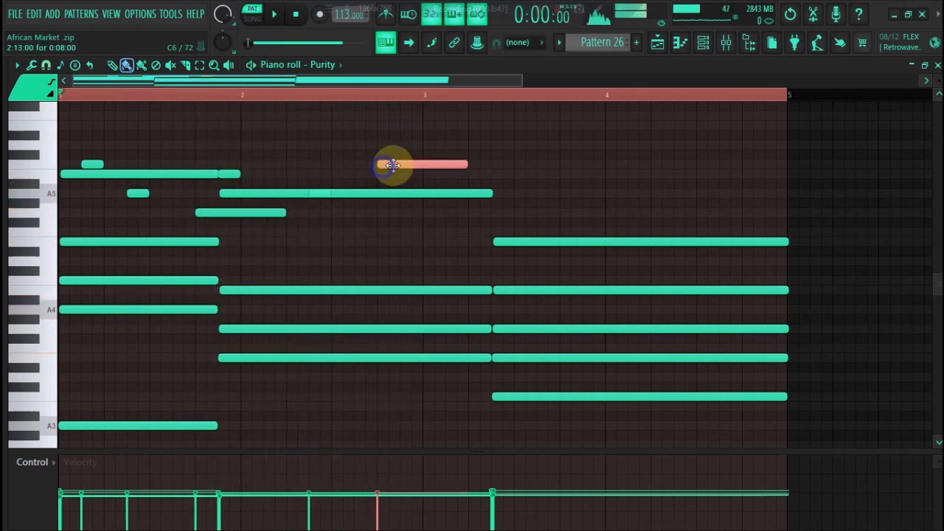
drag(406, 143, 406, 122)
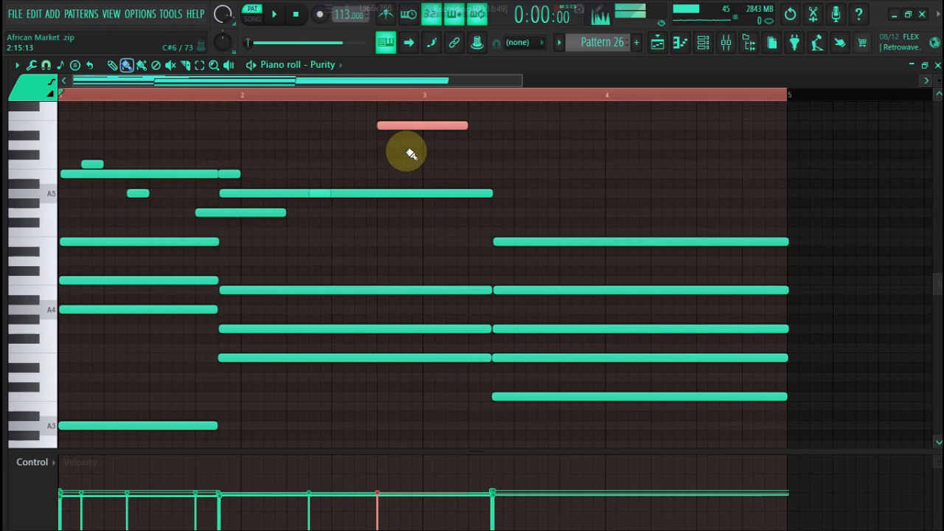
click(453, 173)
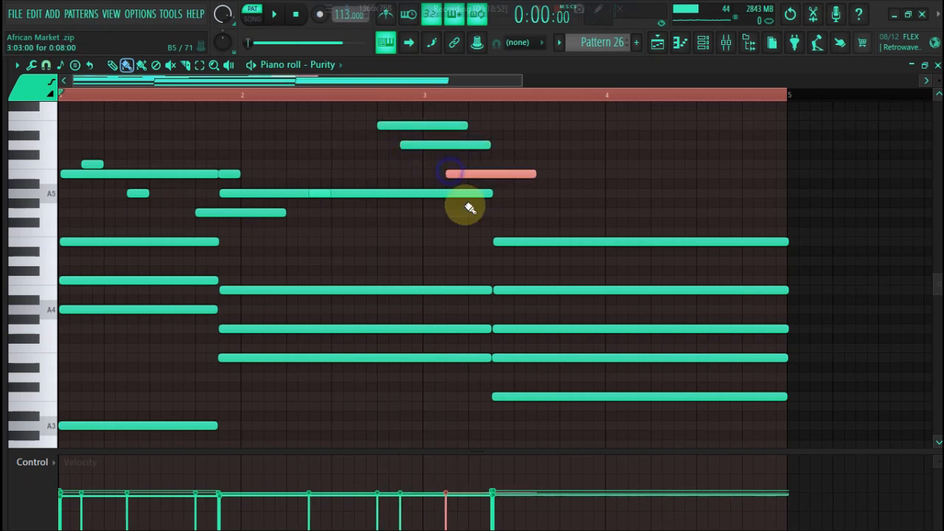
click(483, 214)
key(space)
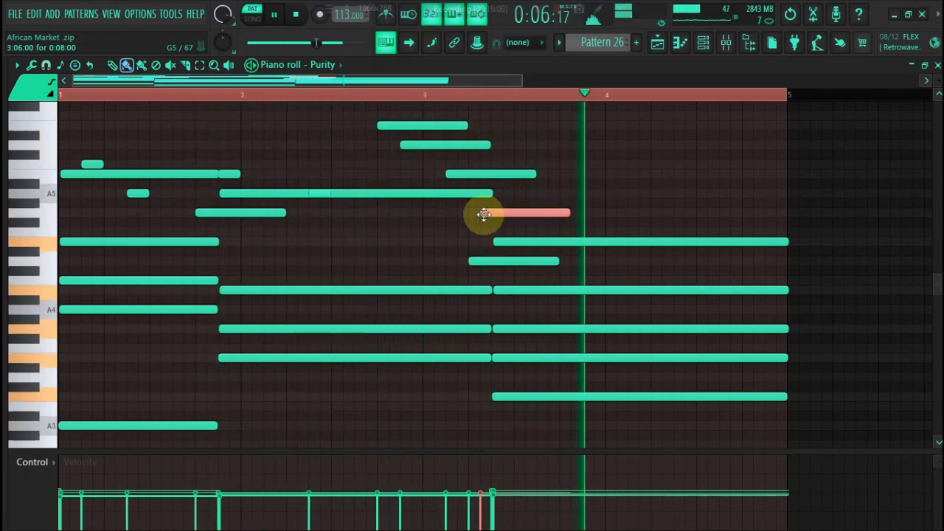
key(space)
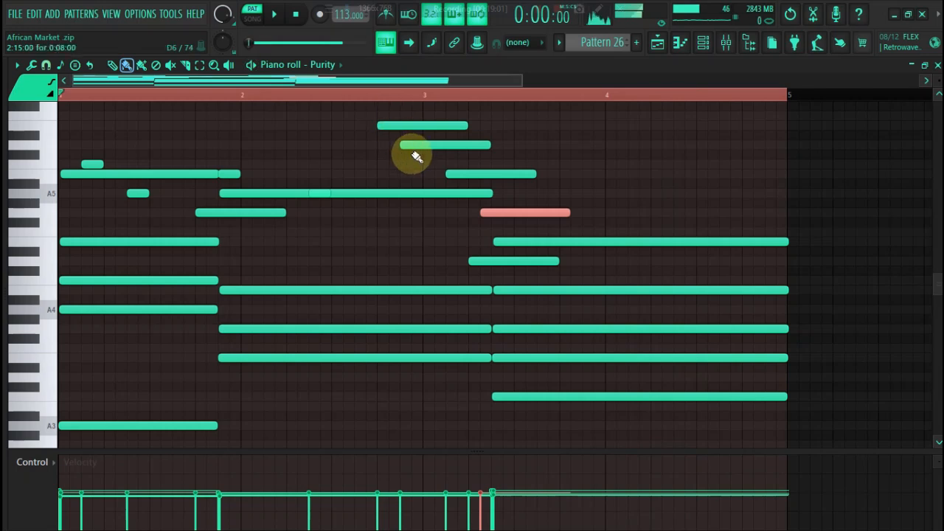
Delete the E6, D6 and B5 melody notes spanning bars 2 and 3 and replay from the second half of bar 2.
click(373, 95)
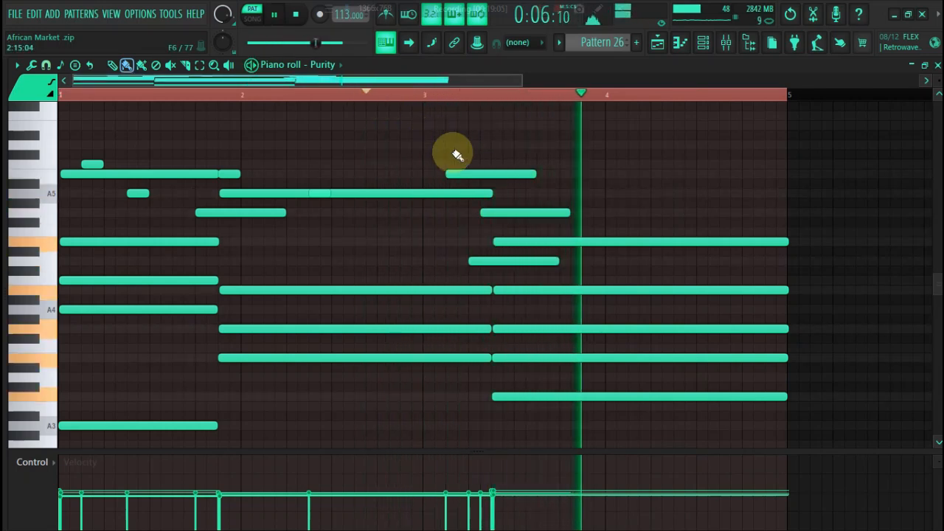
right_click(456, 156)
click(344, 95)
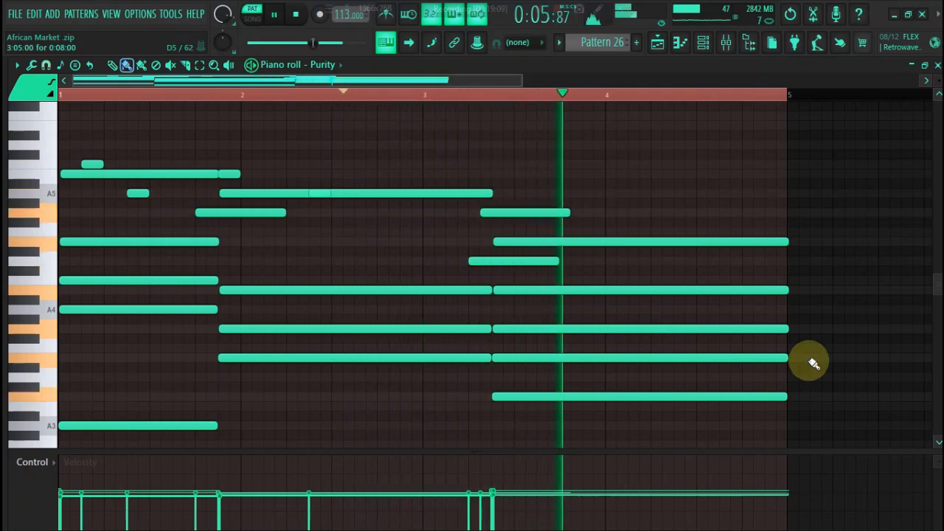
key(space)
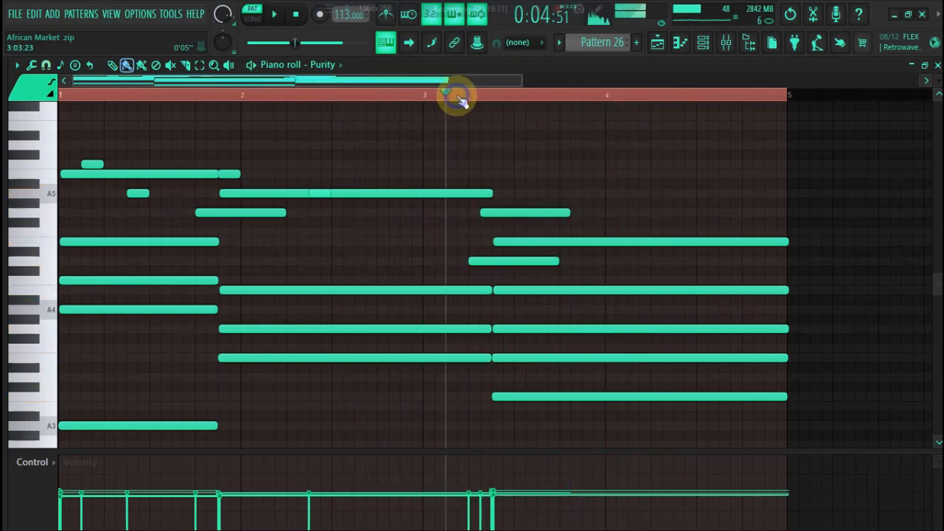
Add 0:08:00 melody notes A5 at 3:15:00 and B5 at about 4:07:00 while playing from bar 3.
key(space)
click(574, 174)
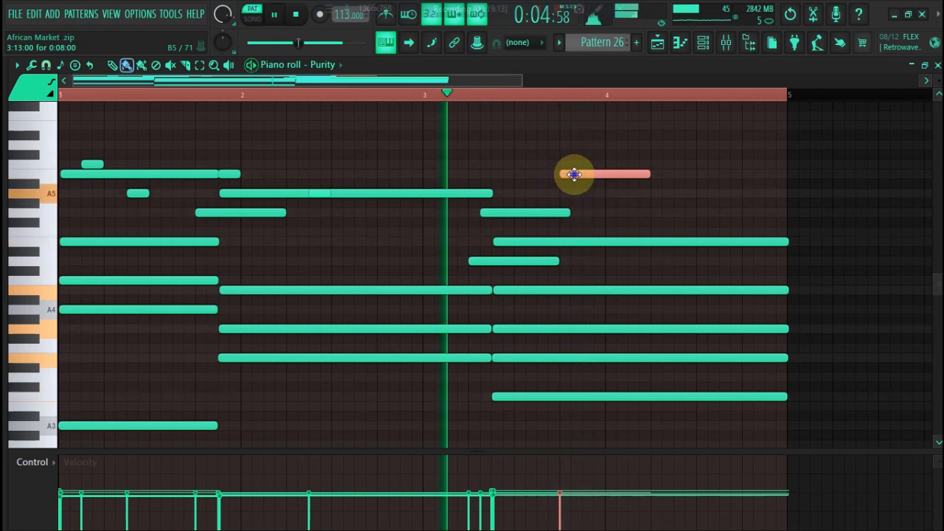
drag(574, 174, 599, 194)
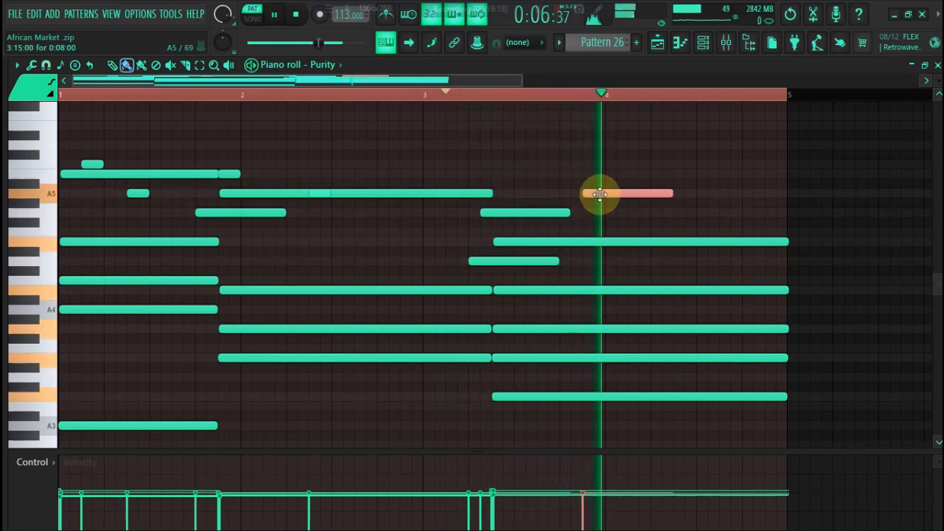
drag(690, 184, 686, 171)
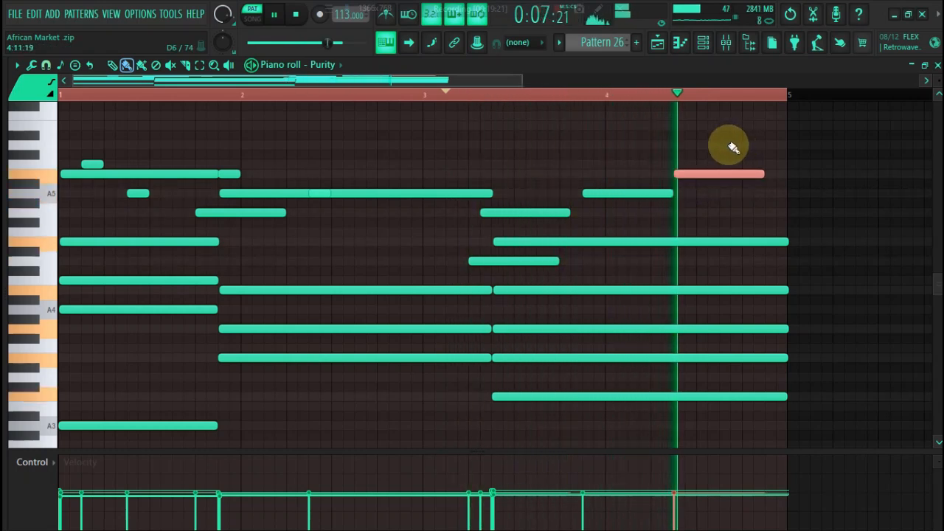
Try a closing D6 melody note at 4:13:00, shift it to 4:15:00, and shorten it to 0:02:00 while auditioning.
click(757, 116)
key(space)
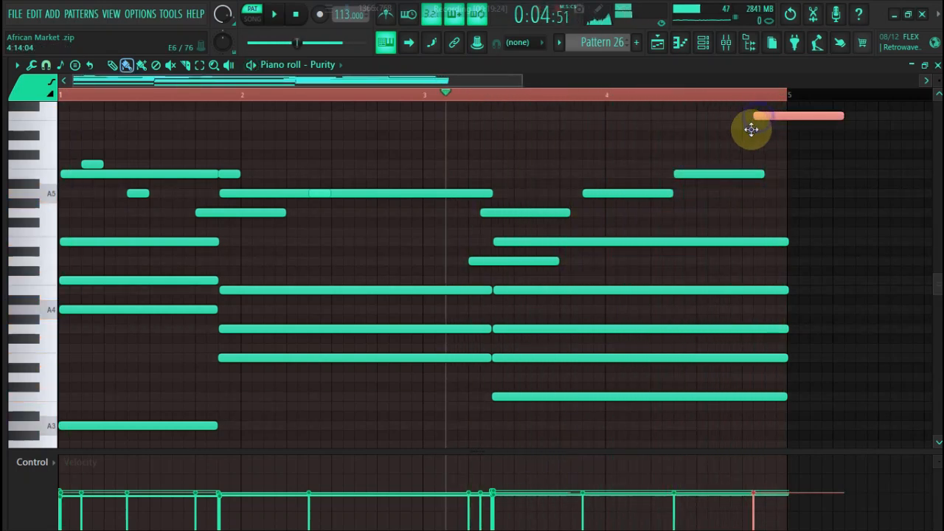
drag(751, 129, 748, 146)
key(space)
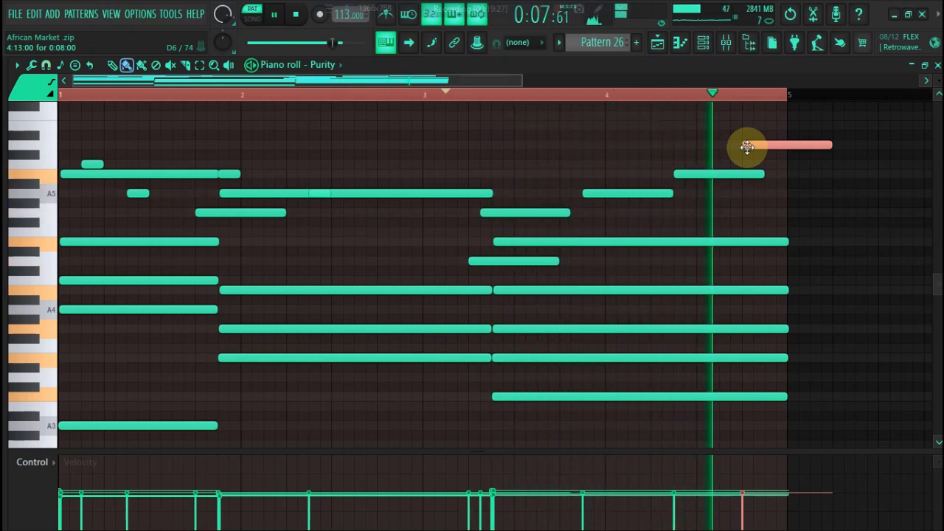
key(space)
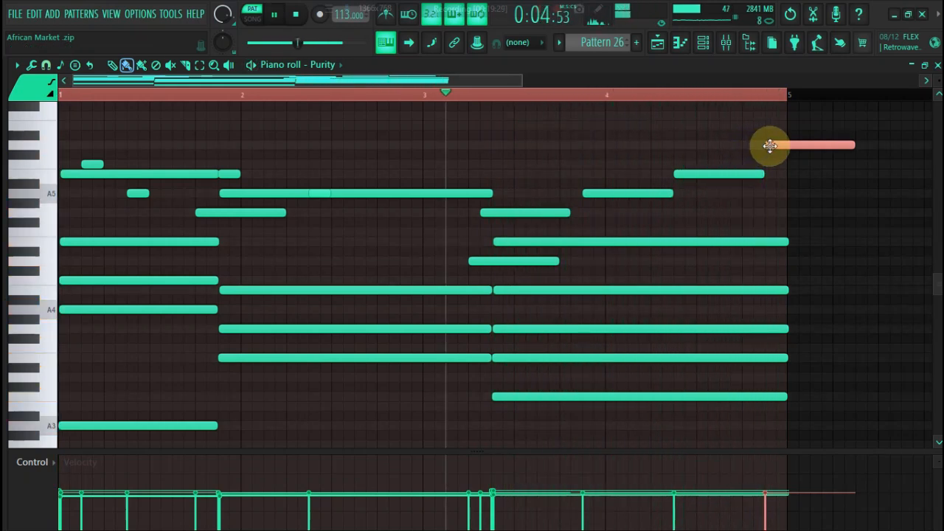
key(space)
drag(851, 143, 782, 143)
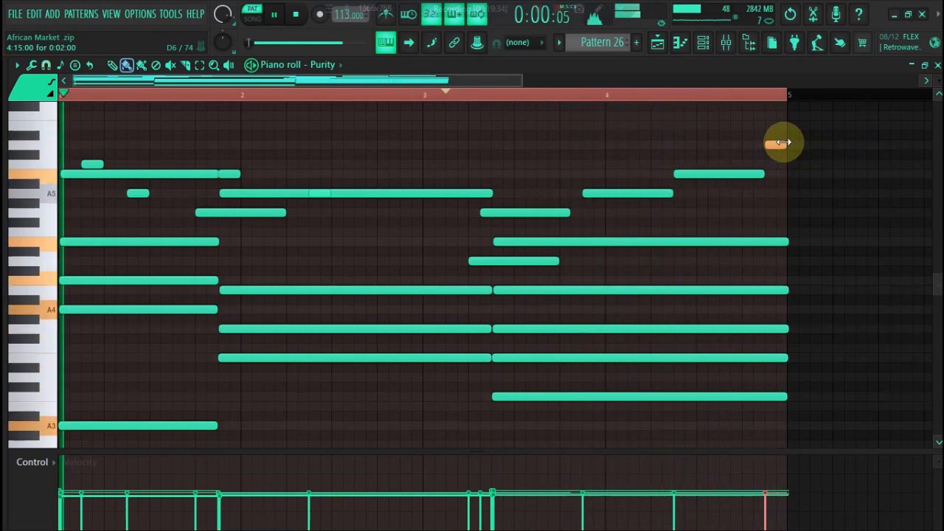
Delete the short D6 note ending bar 4 and extend the last B5 melody note to the end of the bar.
right_click(776, 143)
key(space)
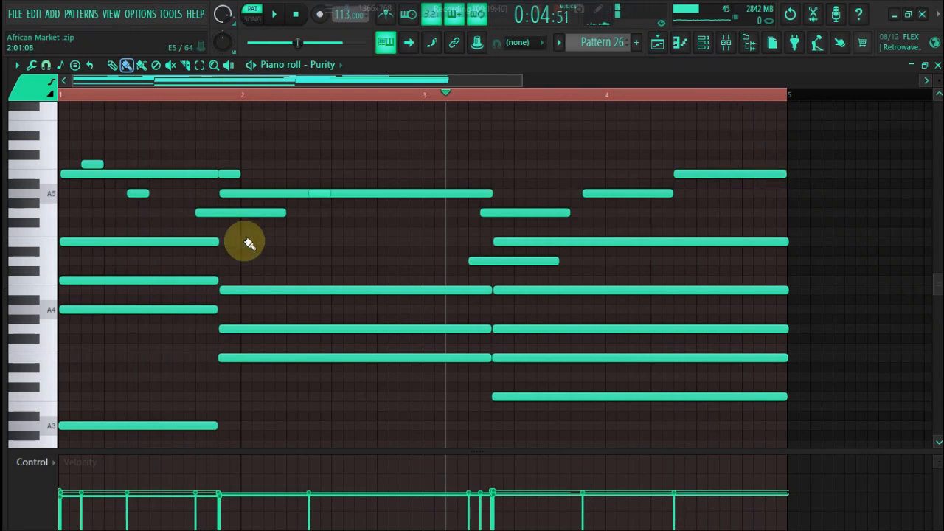
Stagger the first chord by delaying its E5 note about four steps and its C5 note to 1:03:02, and audition it.
scroll(249, 244, down, 3)
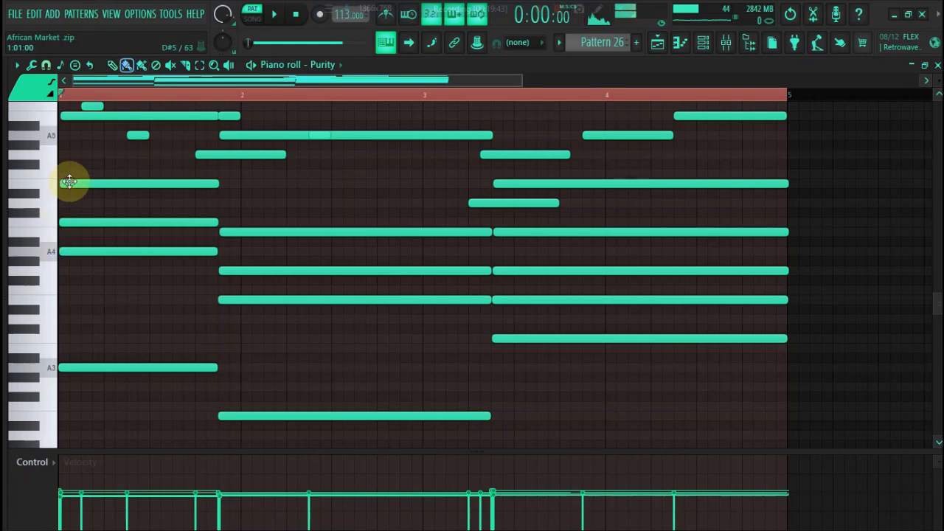
drag(69, 181, 115, 182)
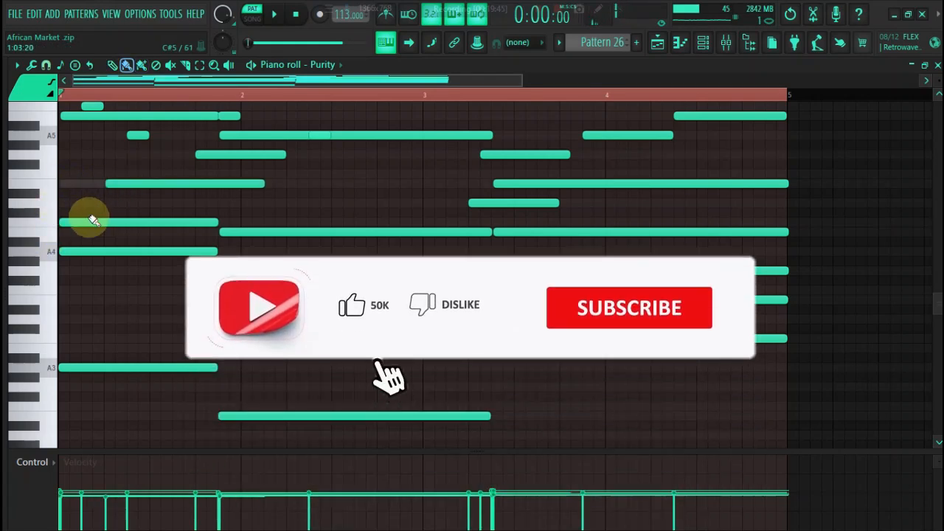
drag(80, 222, 101, 220)
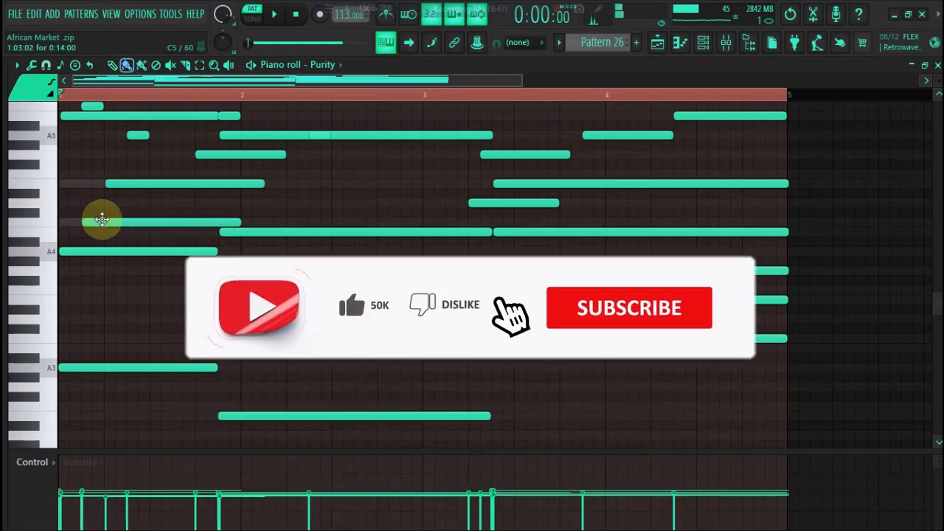
key(space)
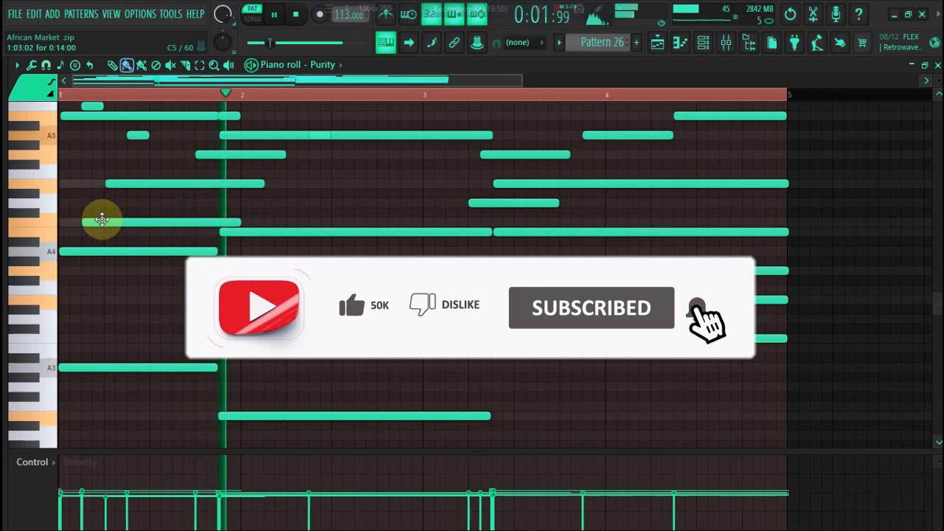
Delay the second chord's B4 note to 2:03:03 and its G4 note to the start of bar 2, and audition its long A5 note on F5.
key(space)
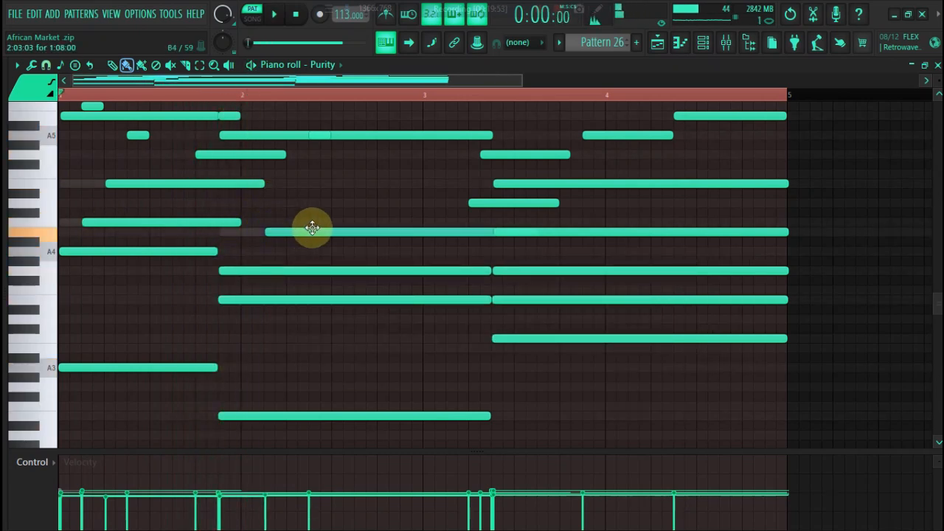
drag(266, 272, 289, 271)
drag(267, 135, 388, 129)
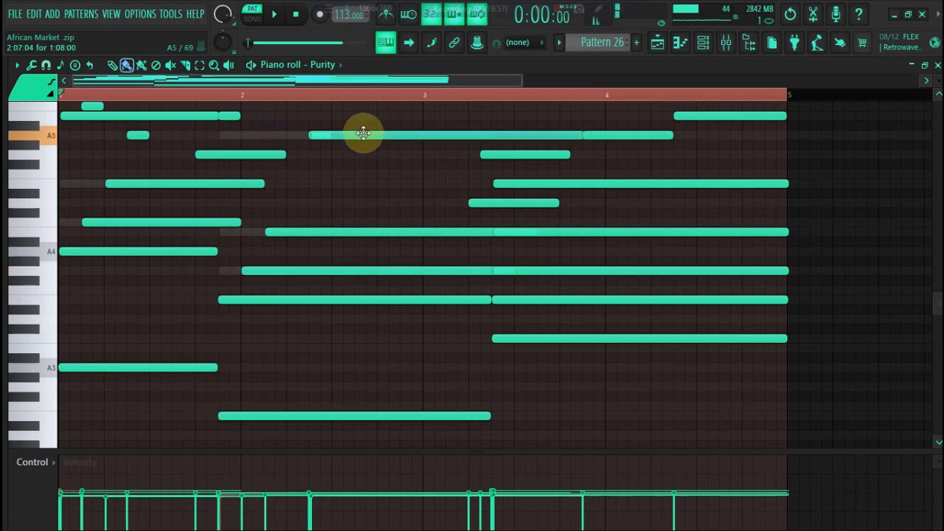
drag(328, 156, 305, 183)
key(space)
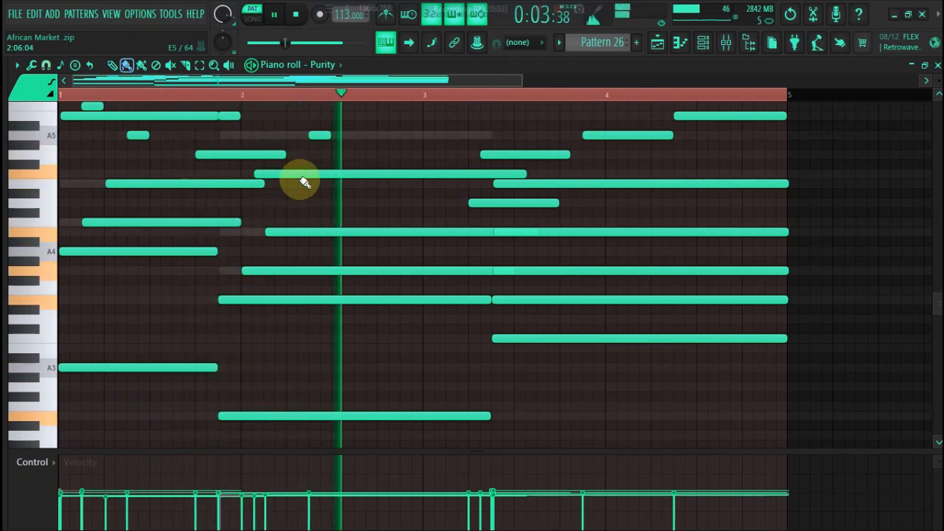
key(space)
Return the second chord's long F5 note to A5, starting it at bar 2, and audition the pattern.
drag(287, 174, 276, 131)
key(space)
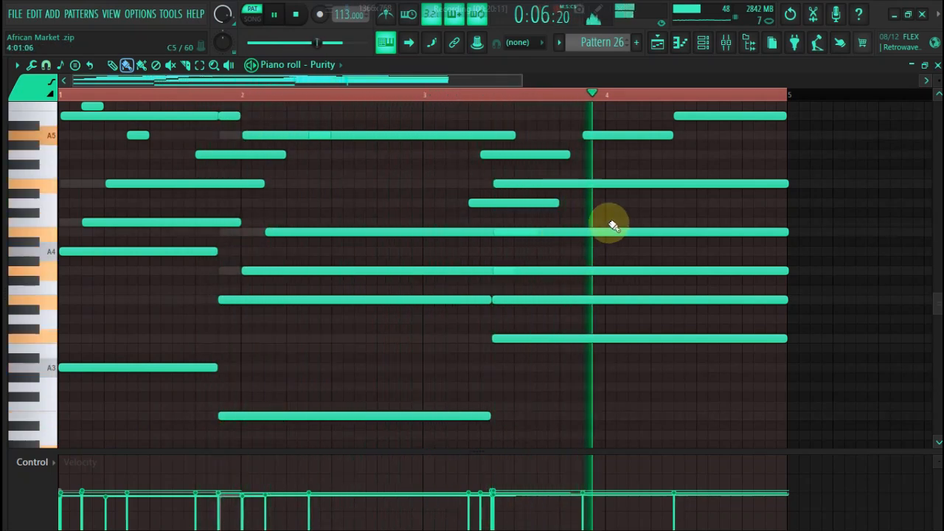
key(space)
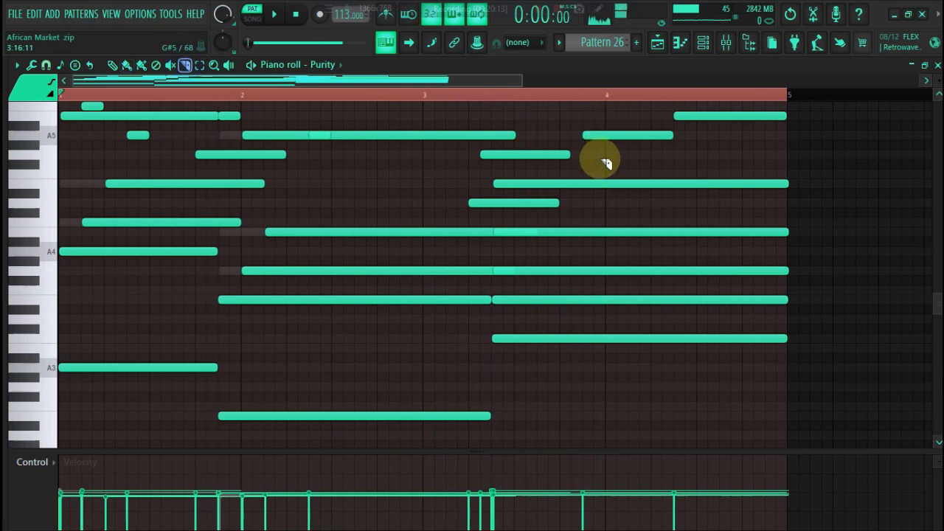
Slice the last chord at about 4:05 and raise its second part two scale steps with Snap to scale enabled, auditioning the result.
drag(663, 364, 663, 364)
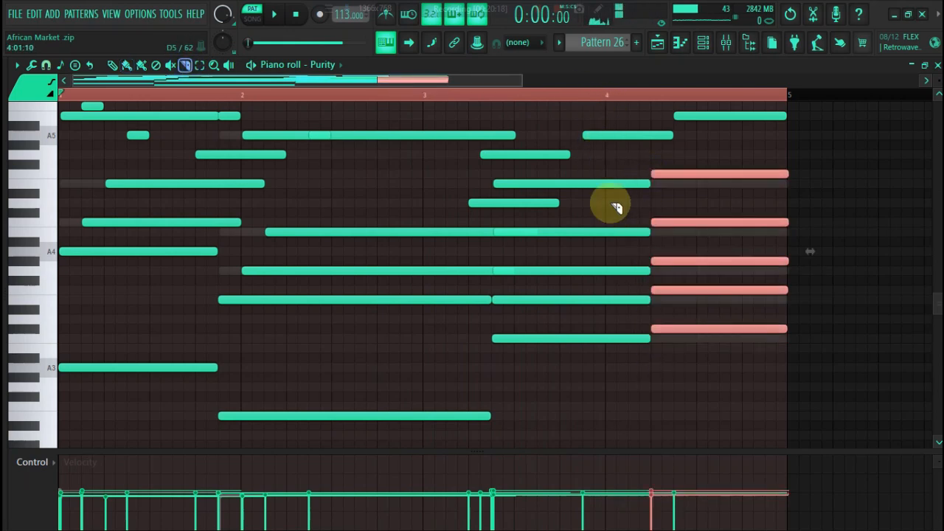
click(60, 65)
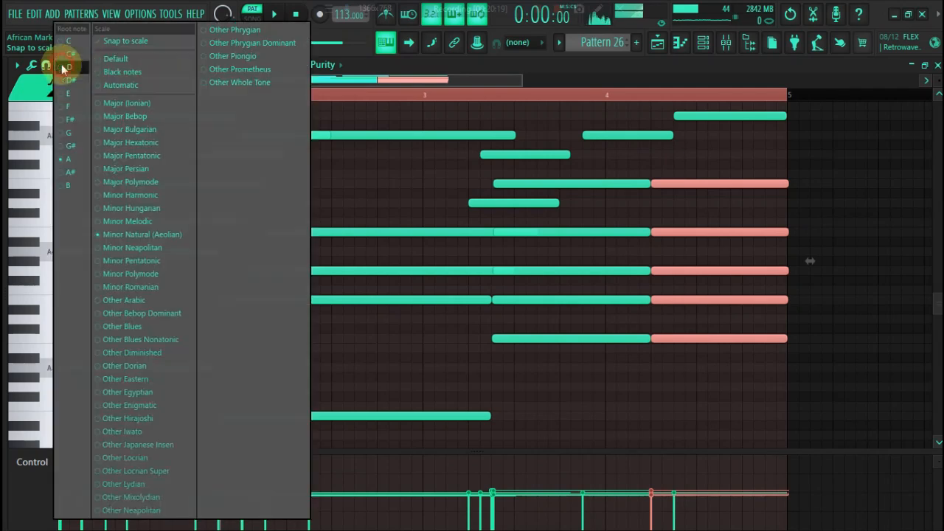
click(124, 38)
key(Up)
key(Up)
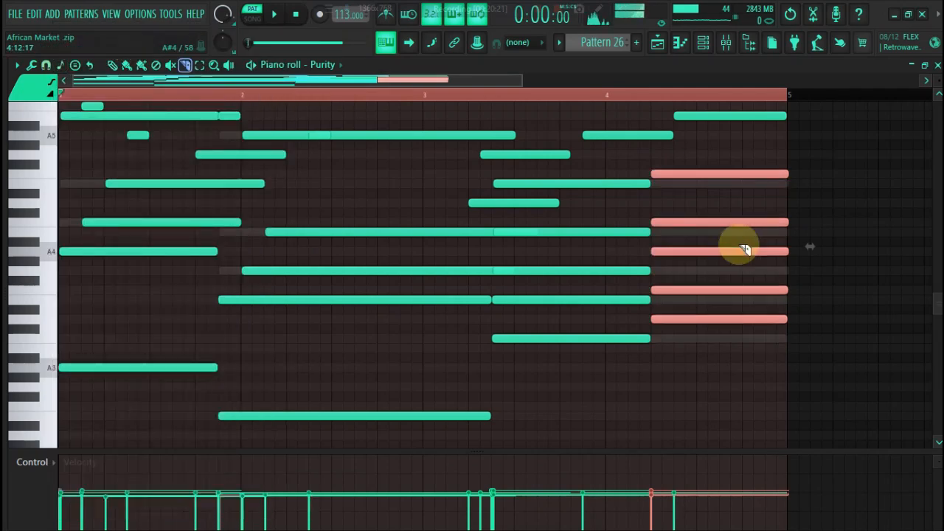
key(space)
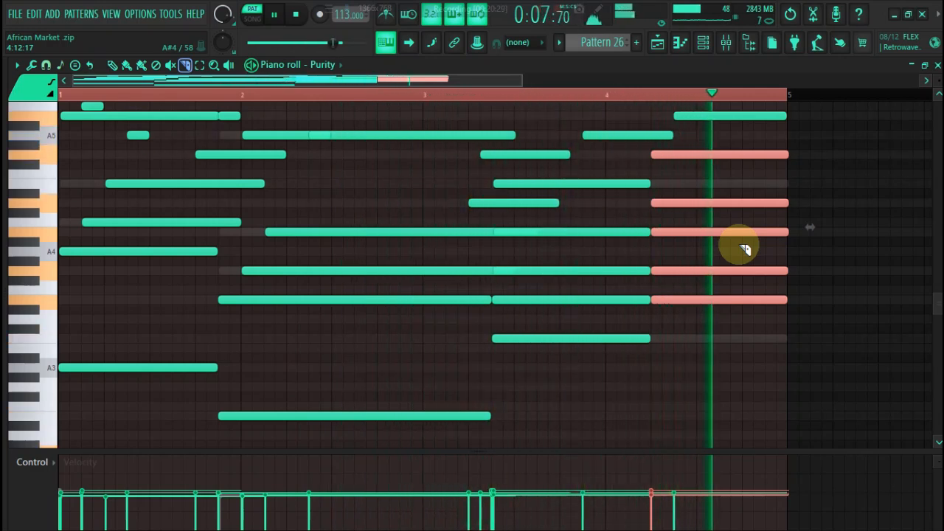
key(space)
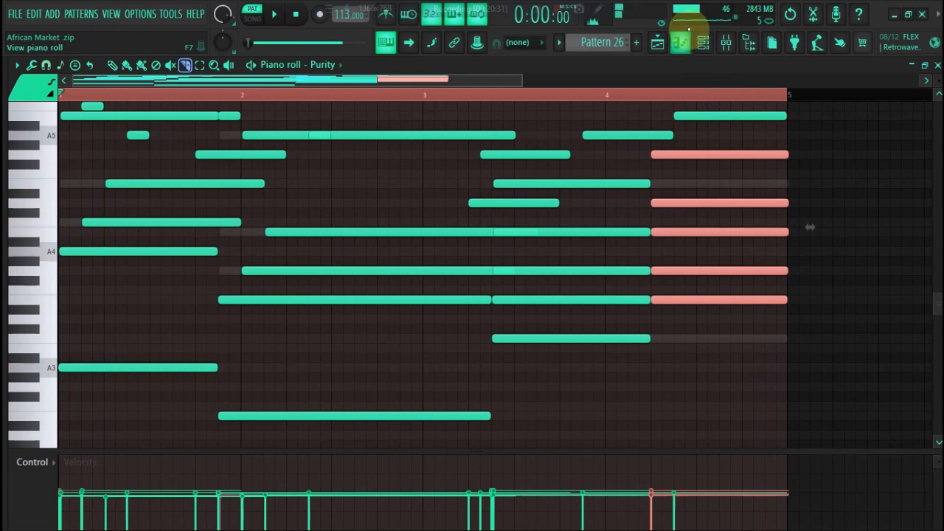
Show the channel rack and switch on the Purity #3 channel.
click(664, 42)
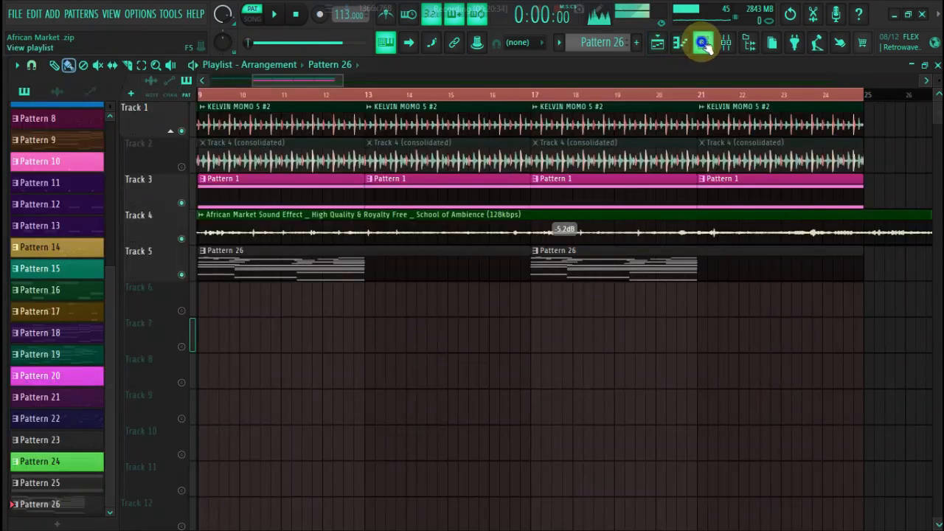
click(703, 42)
click(17, 299)
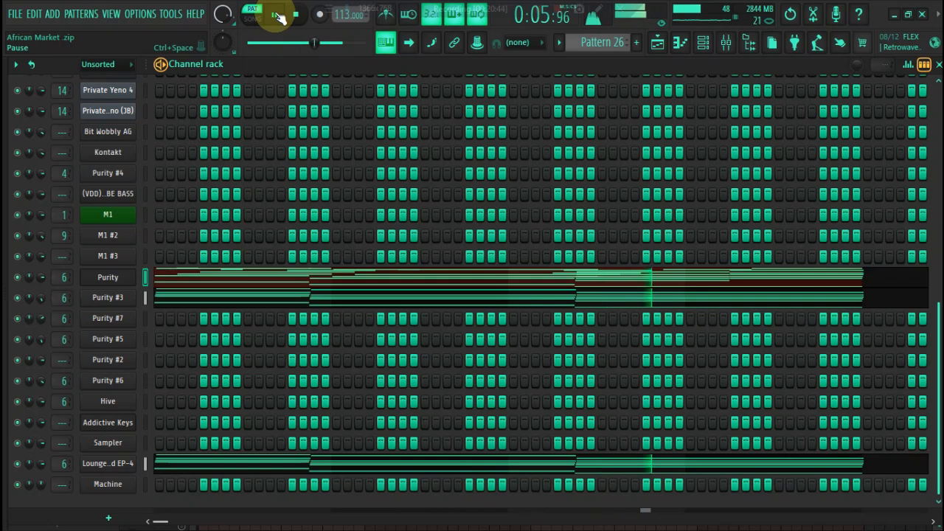
Copy the Purity channel's notes and paste them into the Addictive Keys channel.
right_click(132, 277)
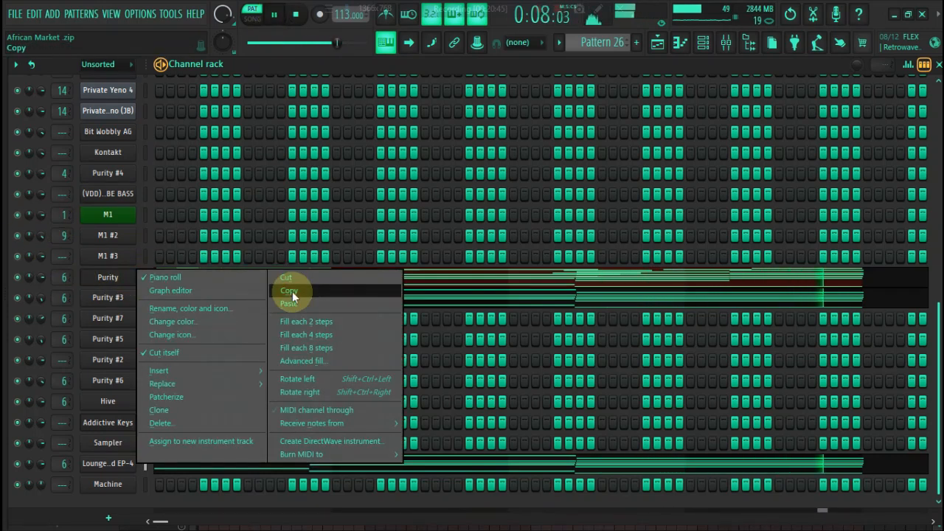
click(289, 291)
key(space)
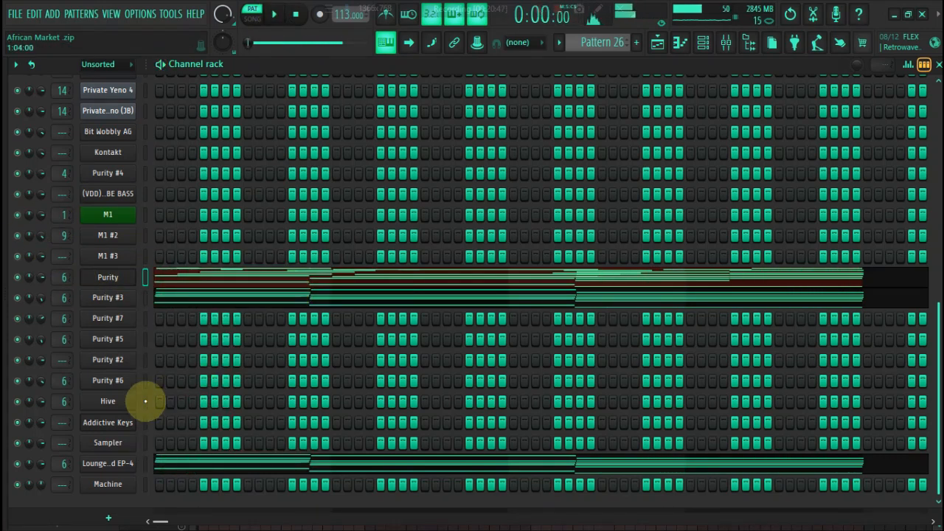
right_click(120, 427)
click(308, 360)
Listen to the arrangement in song mode and mute the Addictive Keys channel.
key(space)
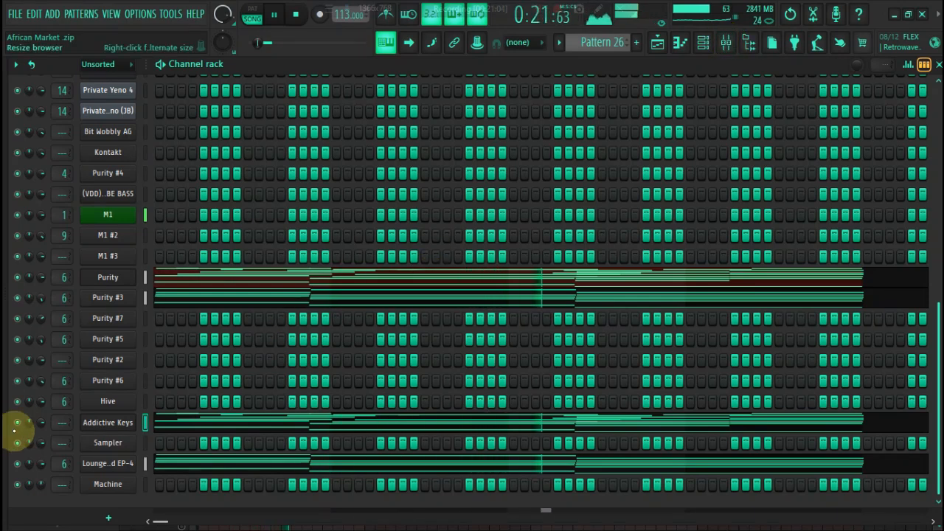
right_click(22, 432)
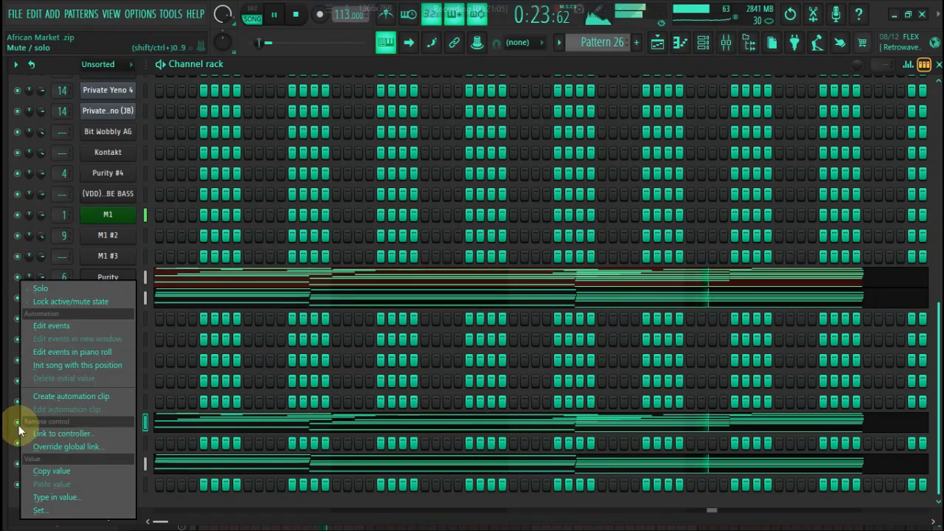
click(19, 426)
click(17, 422)
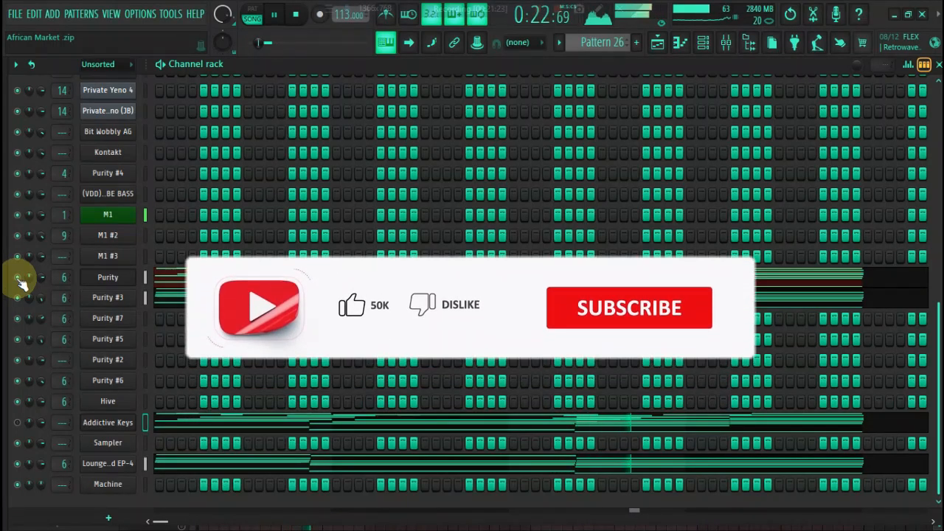
Open the Kontakt channel's piano roll and place a 0:01:00 note at 1:03:00, trying it on A5 and A4 during playback.
right_click(135, 152)
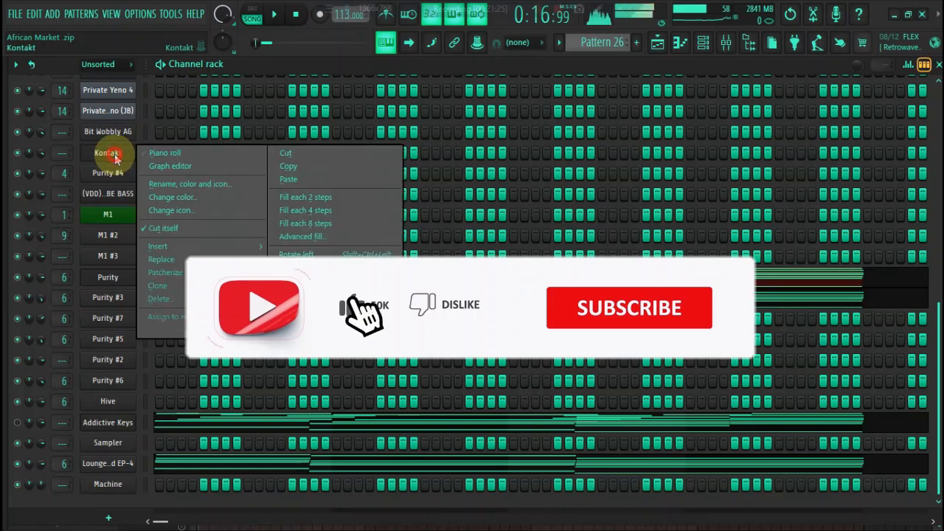
click(148, 157)
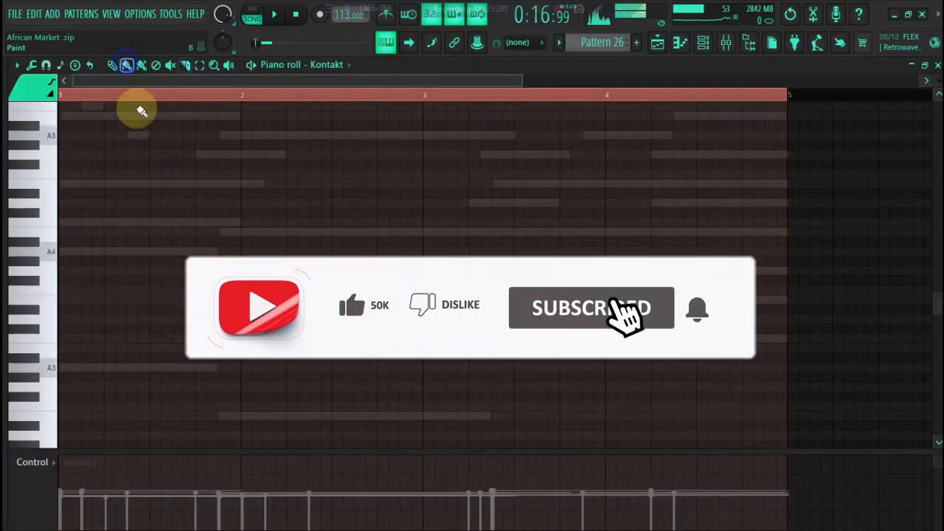
scroll(147, 427, up, 2)
key(space)
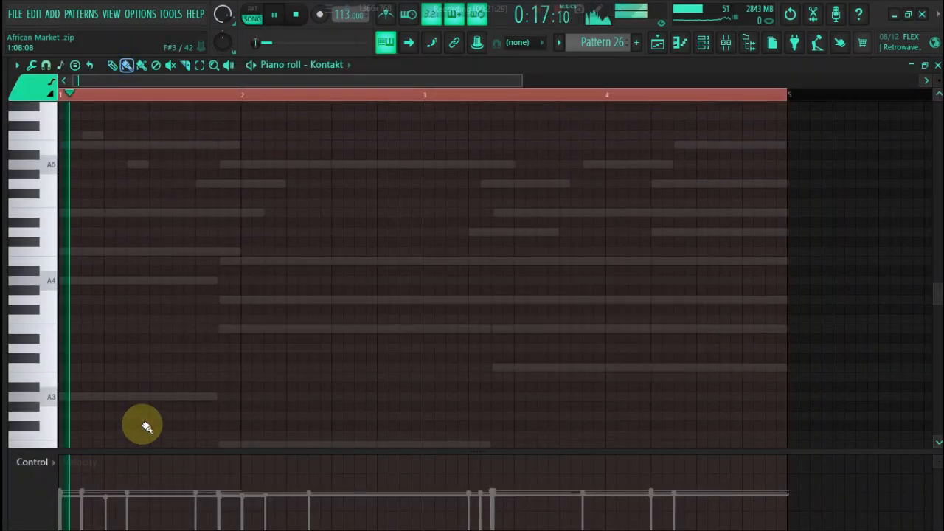
click(87, 167)
key(space)
right_click(87, 167)
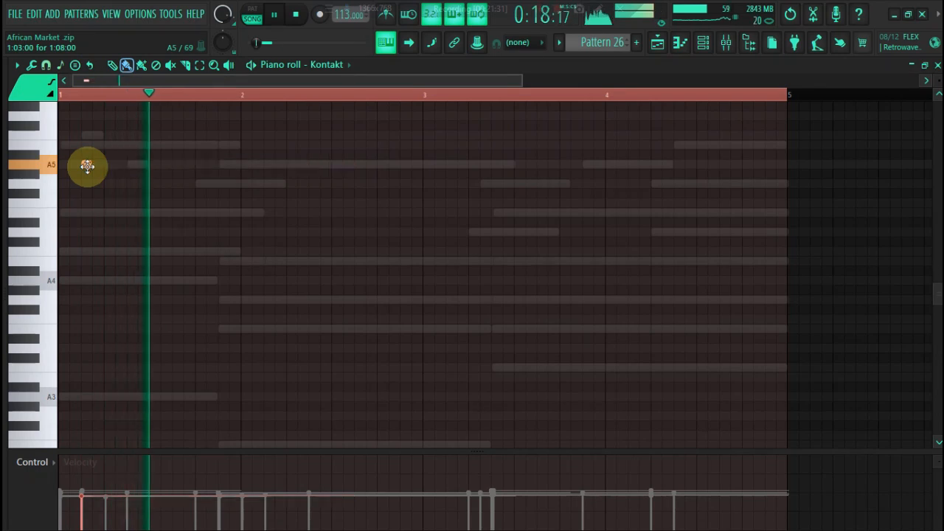
key(space)
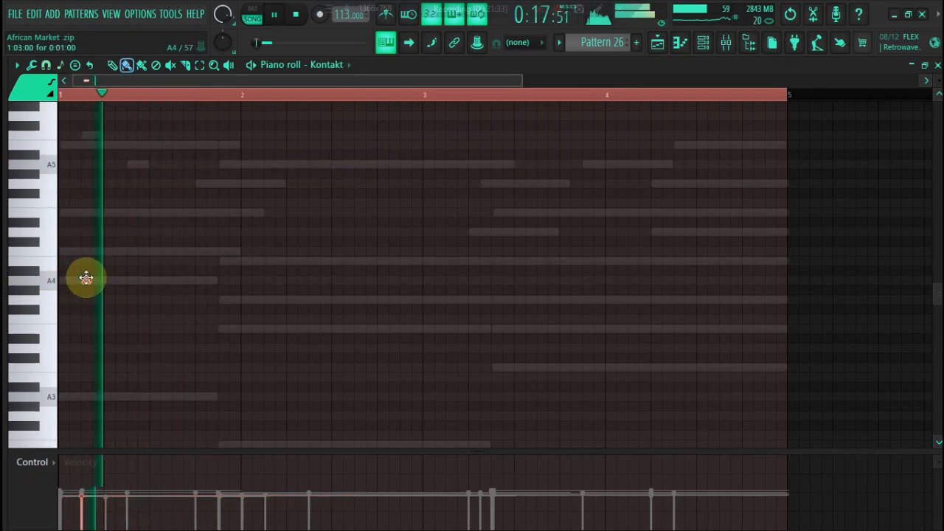
Raise the Kontakt note through C5 and E5 while auditioning, settle it on D5, and increase its velocity to maximum.
key(shift+Up)
key(shift+Up)
key(shift+Up)
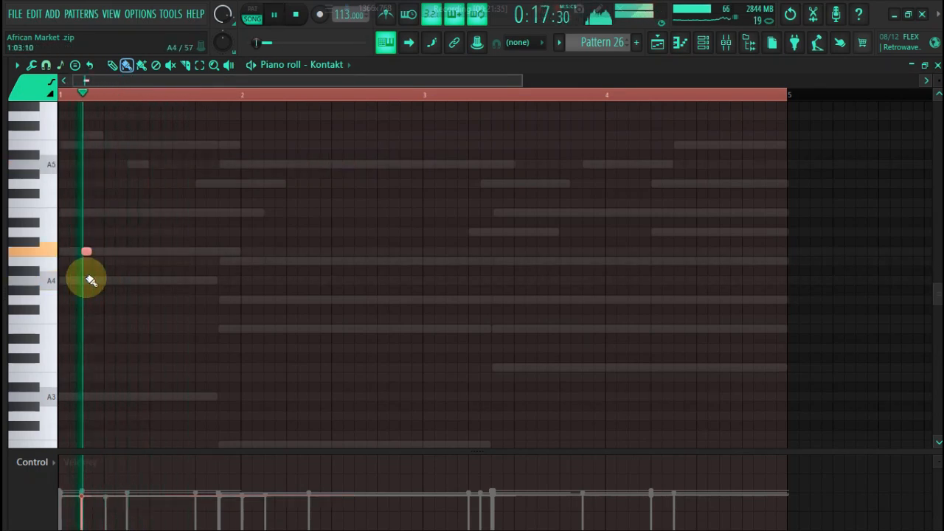
key(shift+Up)
key(shift+Up)
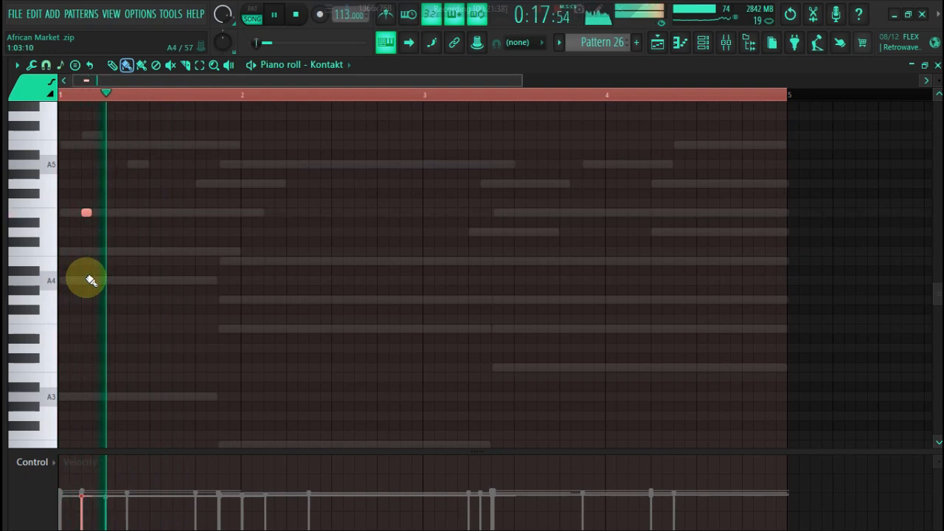
key(space)
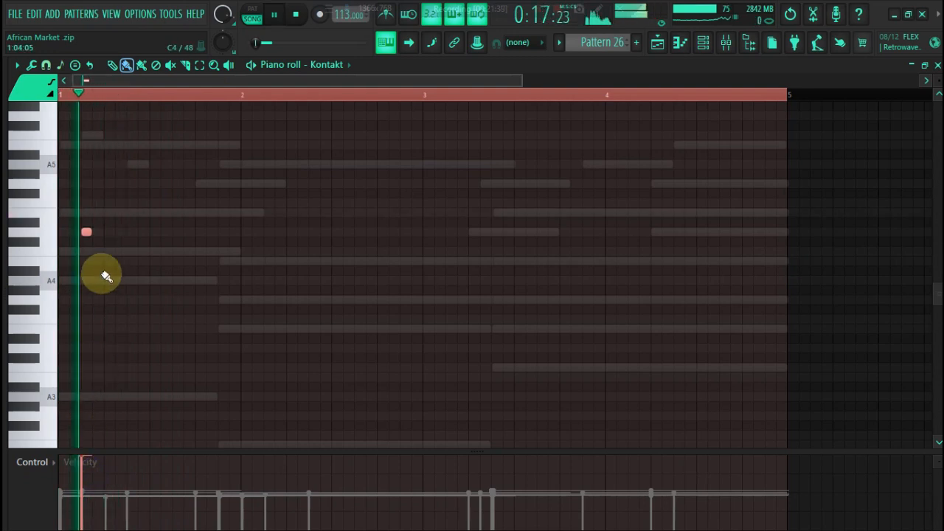
Repeat the short D5 note every eight steps through bar 4 and lower the last note's velocity to 79%.
drag(85, 231, 178, 229)
key(space)
key(space)
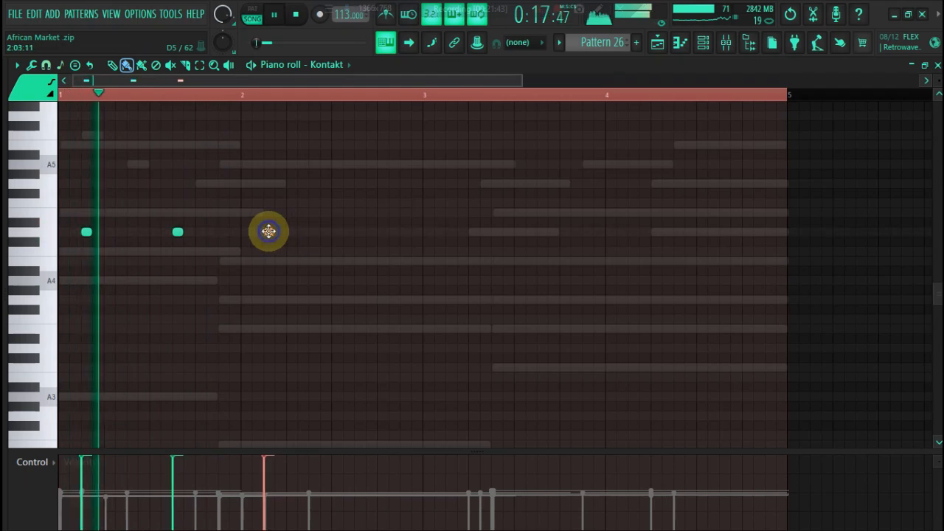
click(269, 232)
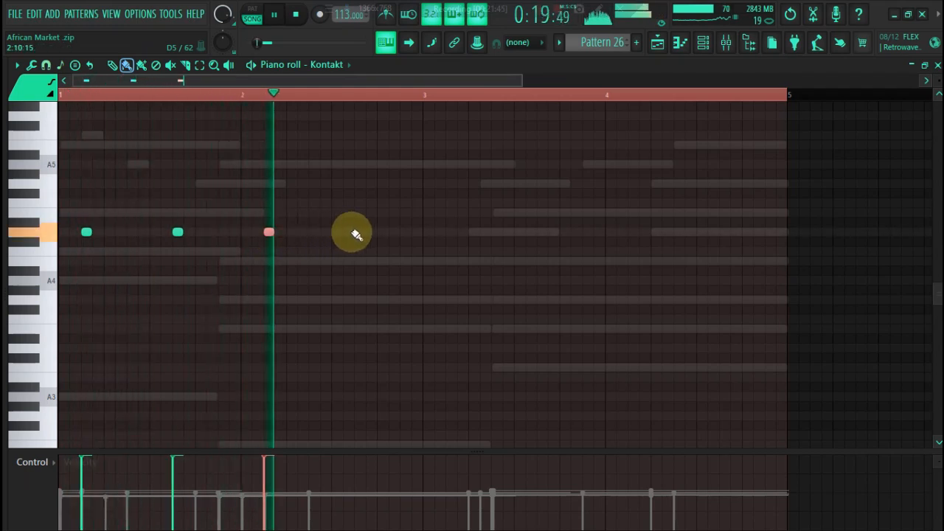
click(359, 233)
click(451, 233)
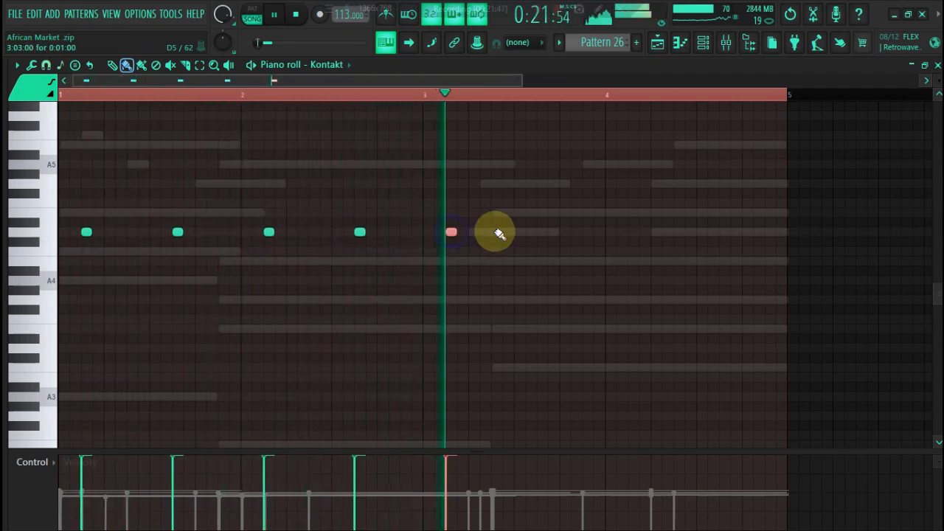
click(531, 232)
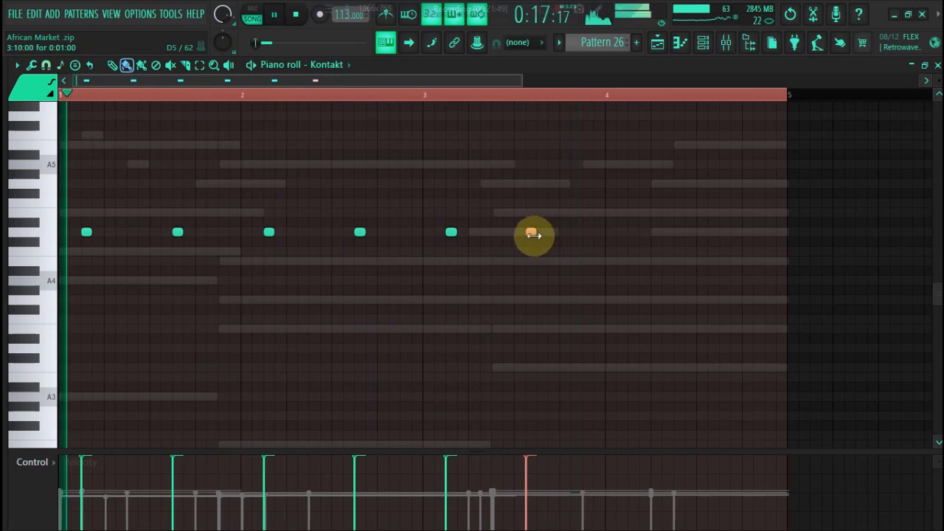
drag(534, 233, 544, 234)
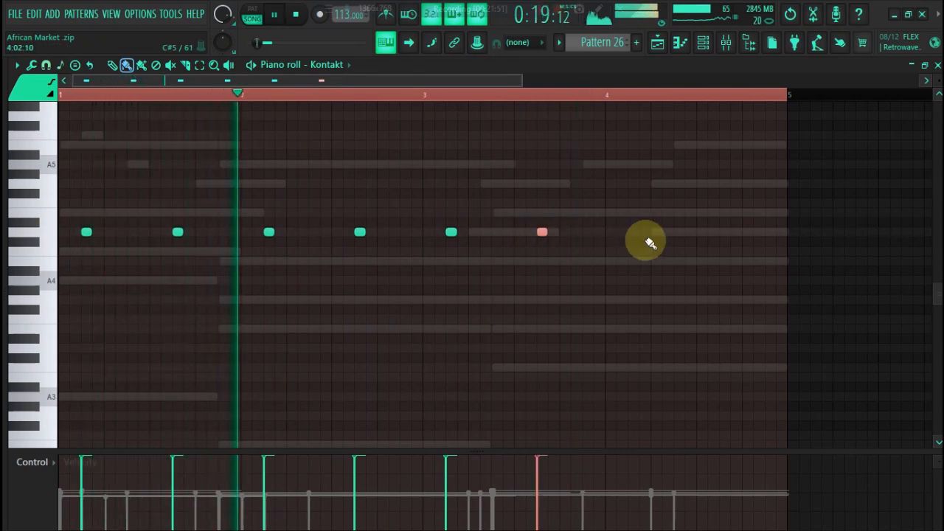
click(633, 232)
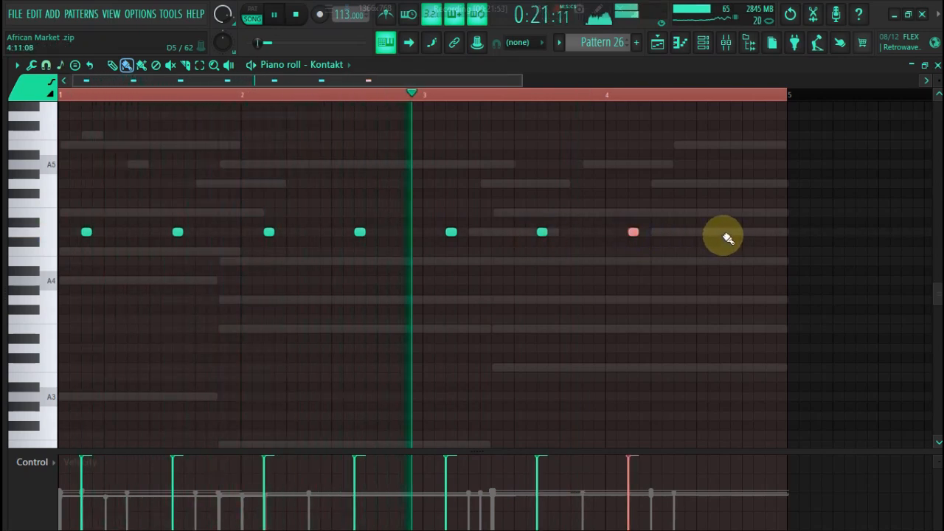
click(726, 232)
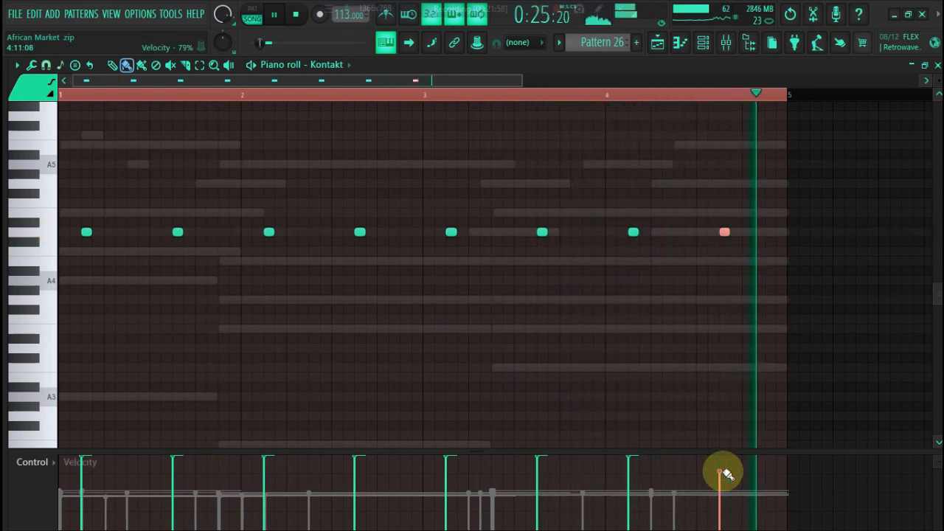
key(space)
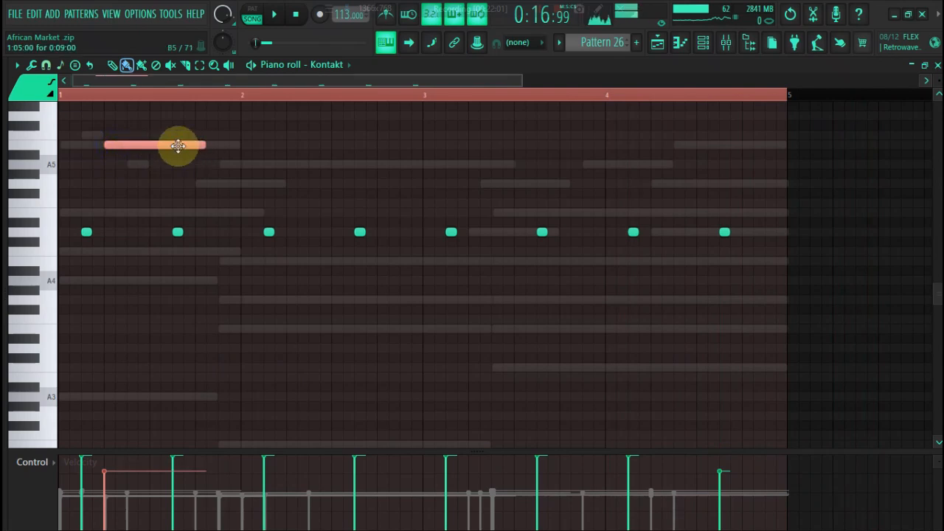
Place long 0:09:00 C5 notes at 1:07:00 and 2:07:00 during playback, trying the second one on B4 first.
drag(177, 173, 196, 337)
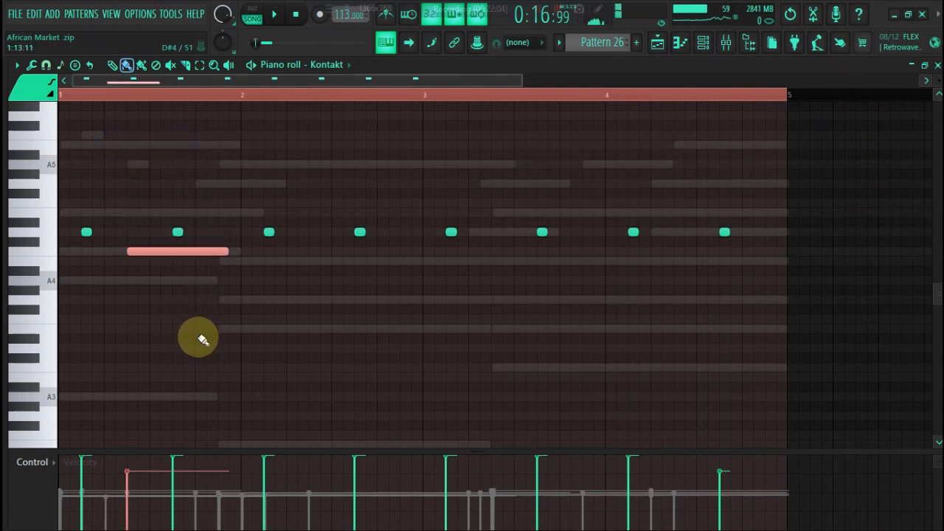
key(space)
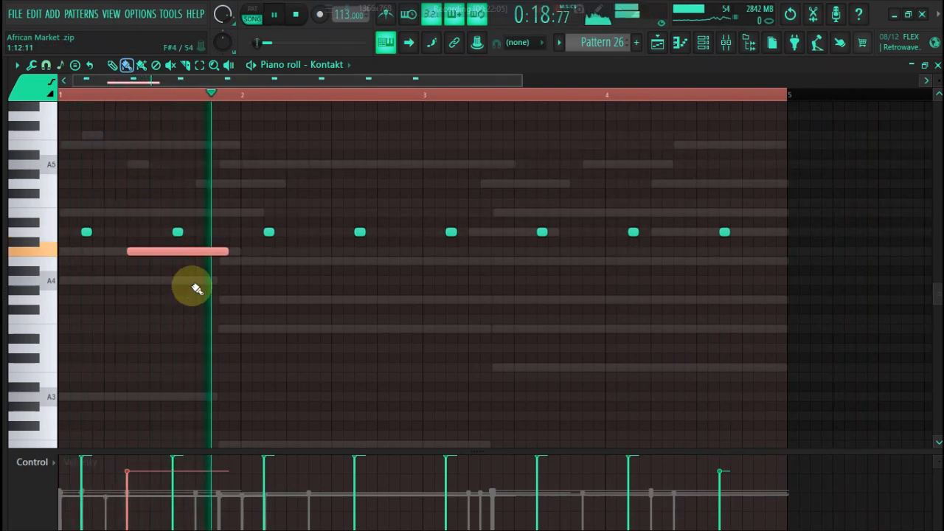
click(325, 261)
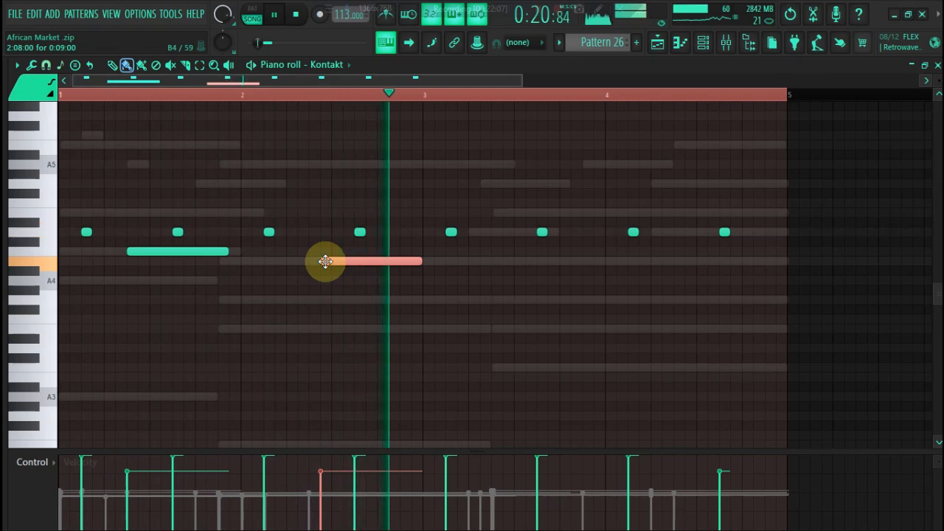
drag(326, 262, 314, 258)
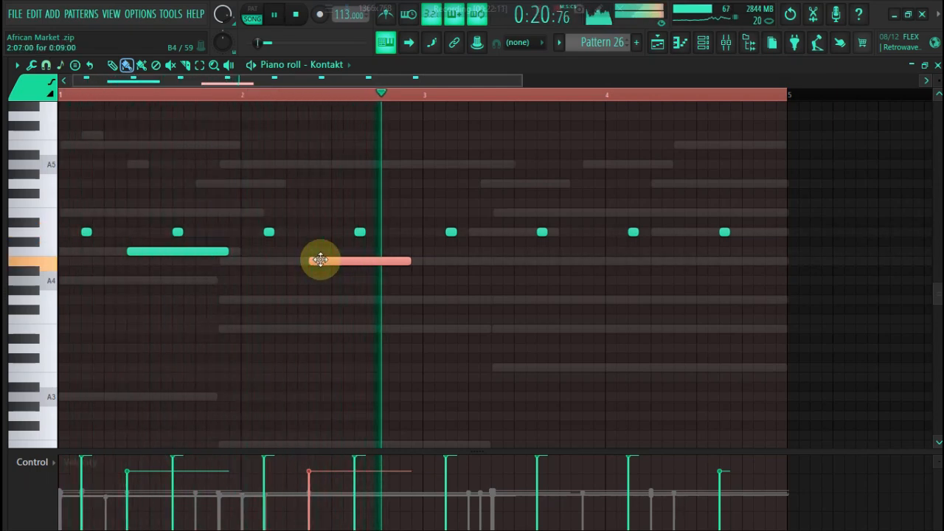
drag(320, 256, 316, 249)
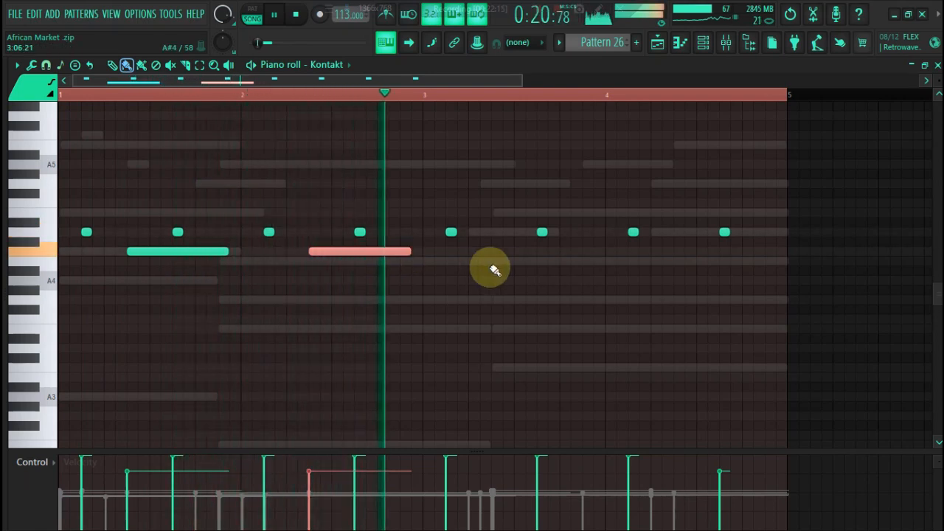
Add 0:09:00 notes on E5 at 3:07:00 and on G5 at 4:07:00.
click(509, 213)
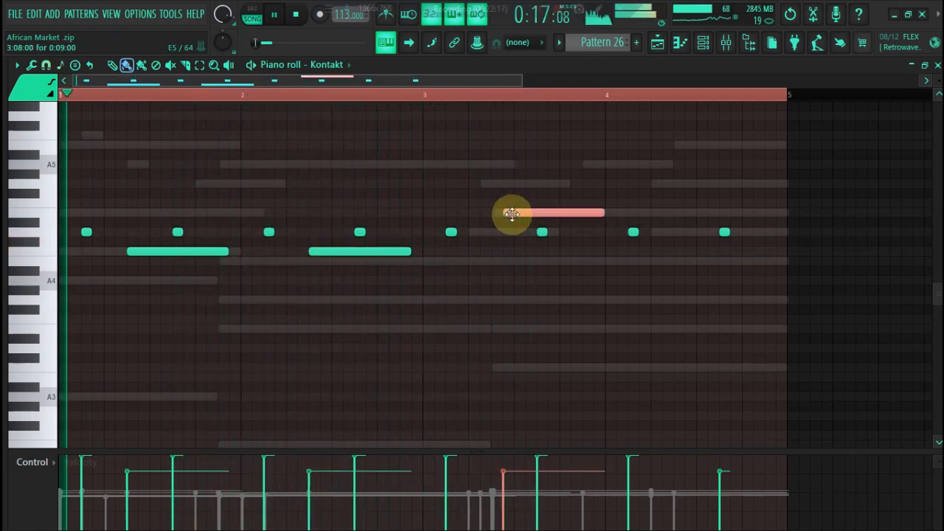
drag(512, 214, 498, 213)
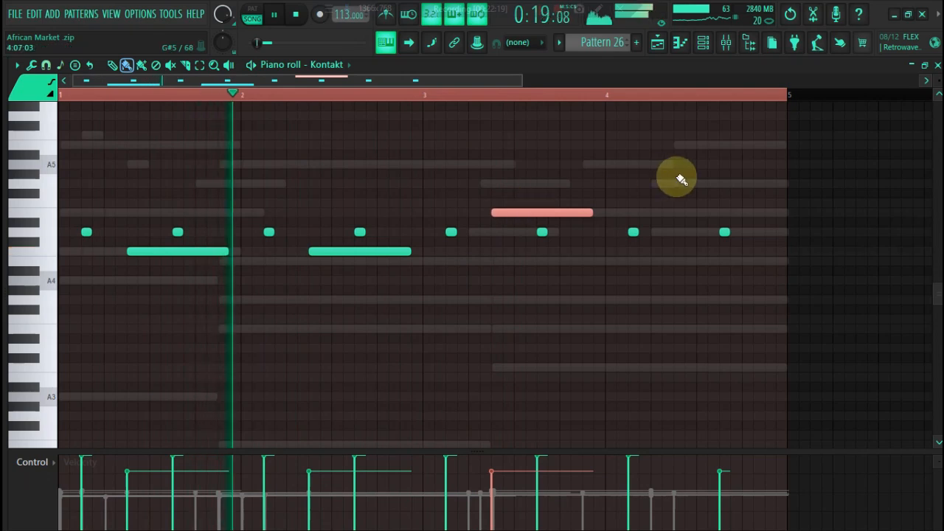
click(679, 184)
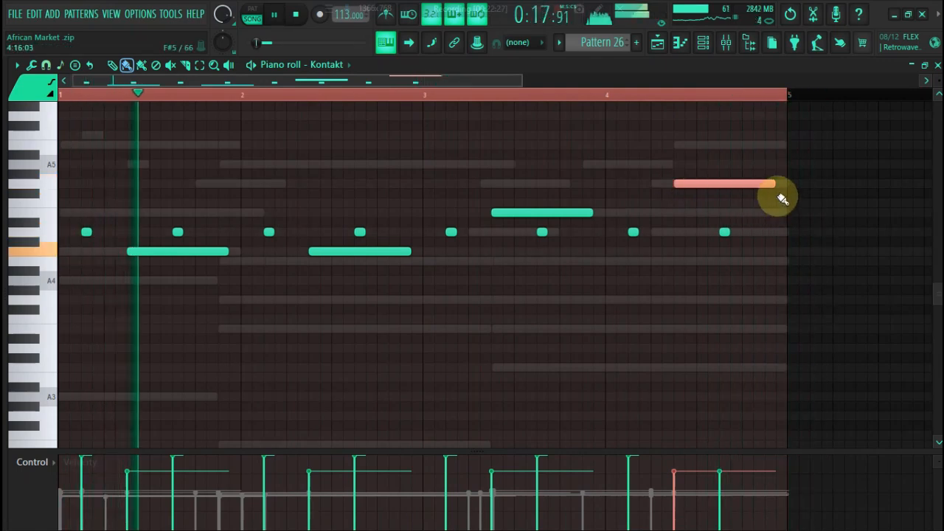
Raise the last short D5 note's velocity to maximum and replay the Kontakt part from the start.
ctrl+click(709, 434)
right_click(722, 457)
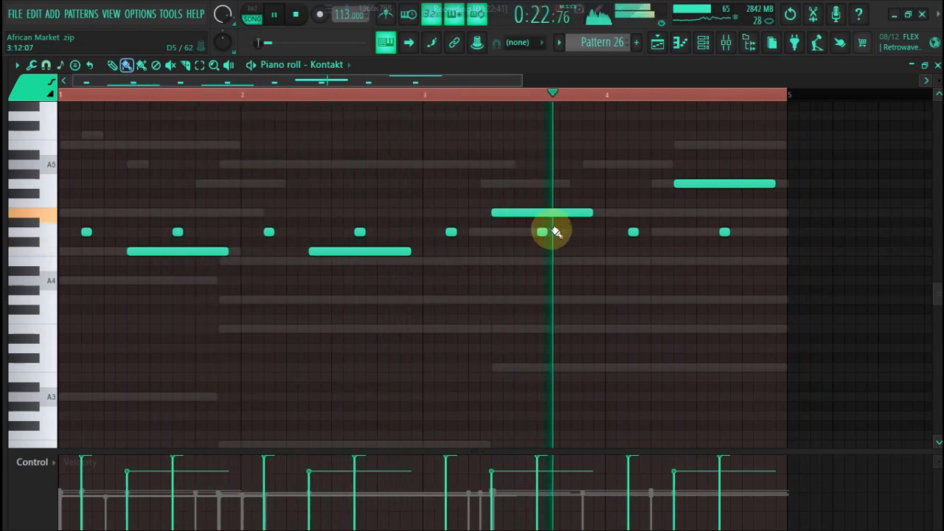
key(space)
key(space)
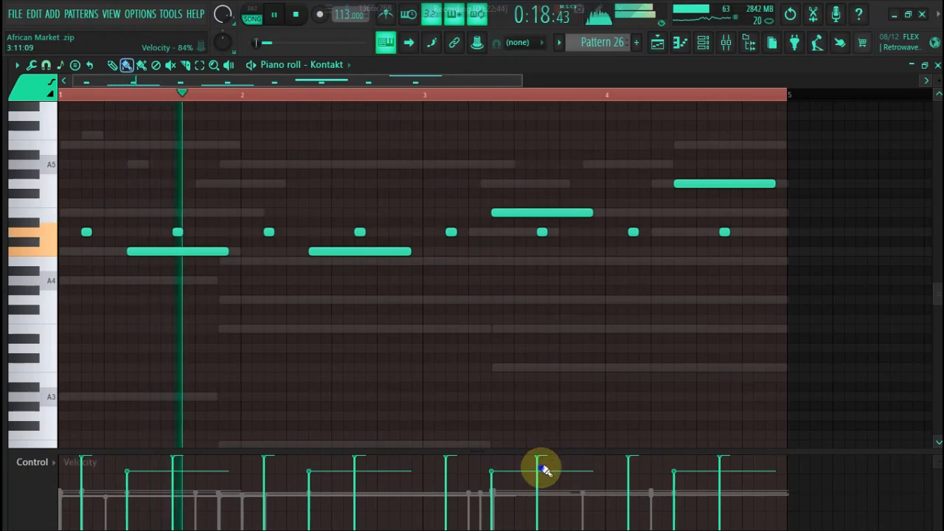
Try maximum velocity on bar 3's long E5 note and a lower one on its second D5 note, and undo the change.
mouse_move(541, 466)
mouse_down()
mouse_move(500, 461)
mouse_move(501, 444)
mouse_up()
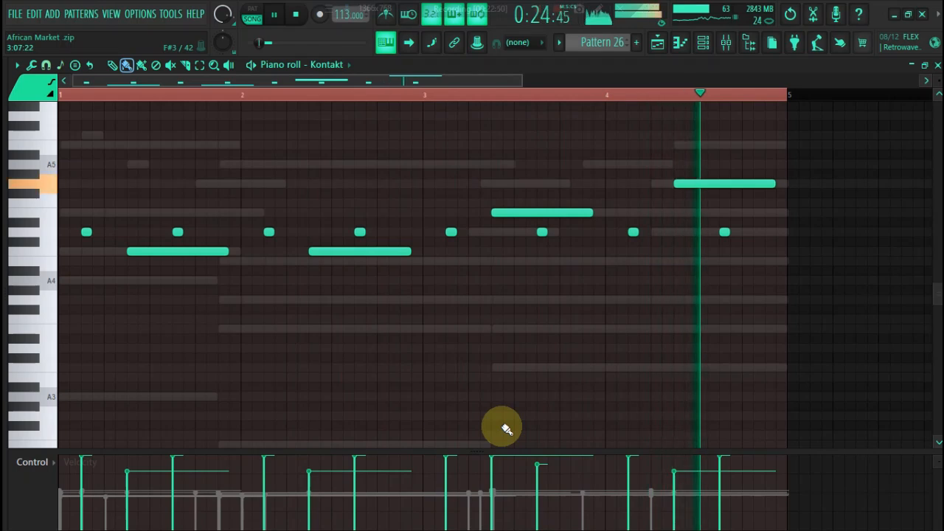
key(ctrl+z)
key(ctrl+z)
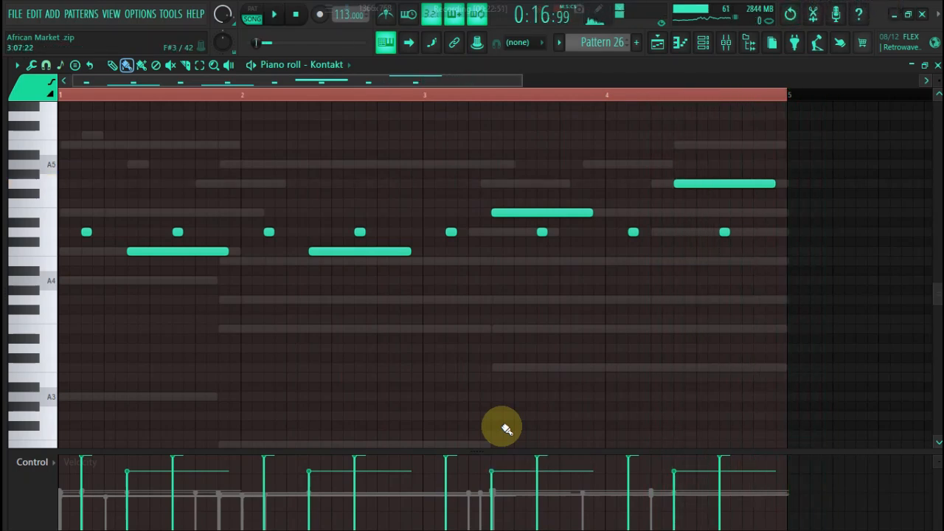